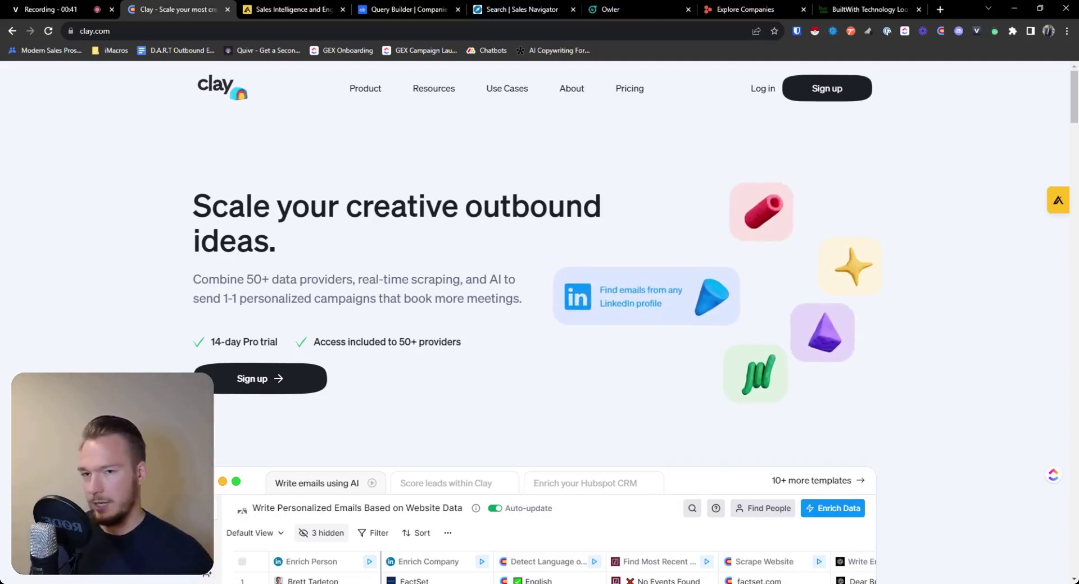
Flip from Clay to the Apollo.io tab, back to Clay, then return to Apollo.io.
click(287, 9)
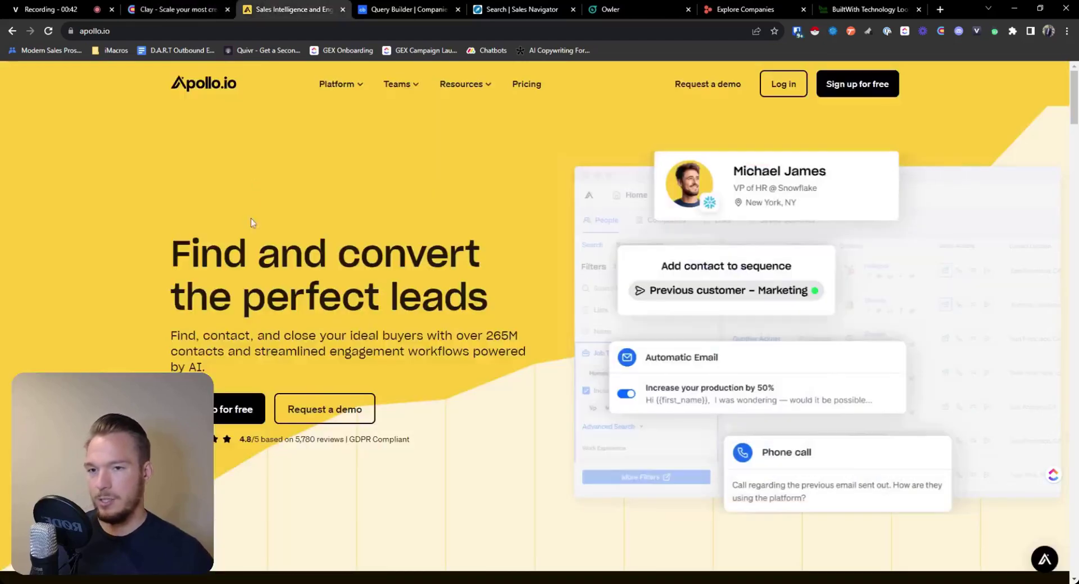
click(158, 12)
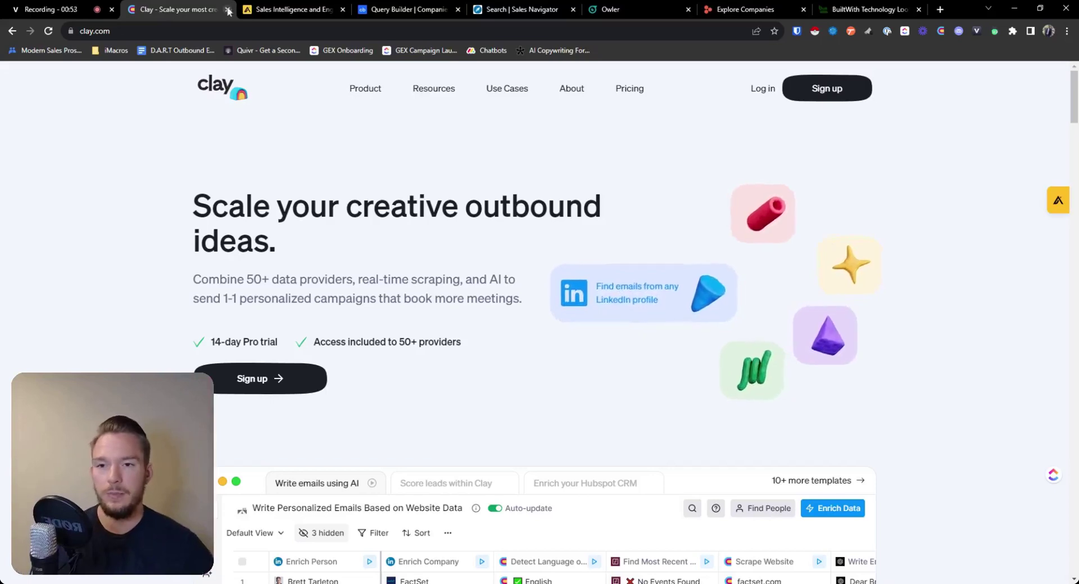
click(253, 12)
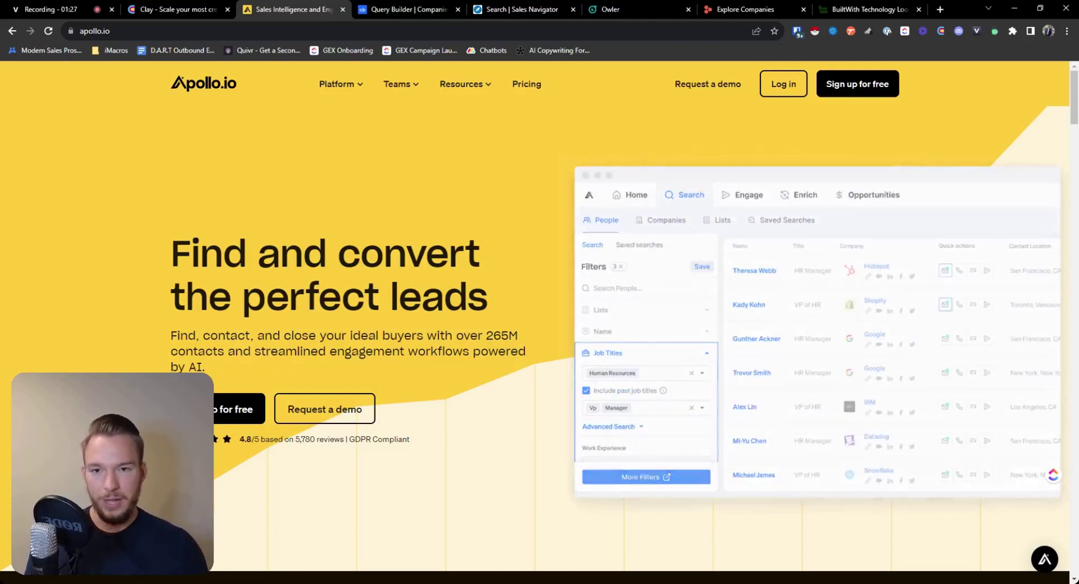
Switch to the Crunchbase 'Query Builder | Companies' tab listing over two million companies.
click(416, 16)
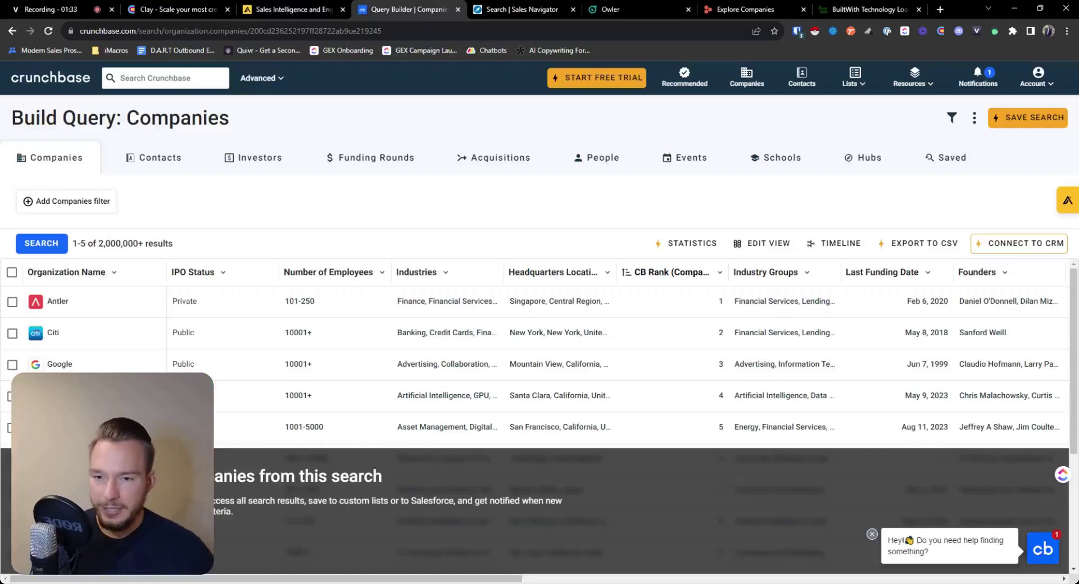
Start a Crunchbase company filter and scroll through the available filter categories.
click(87, 202)
scroll(445, 292, down, 2)
scroll(447, 278, down, 3)
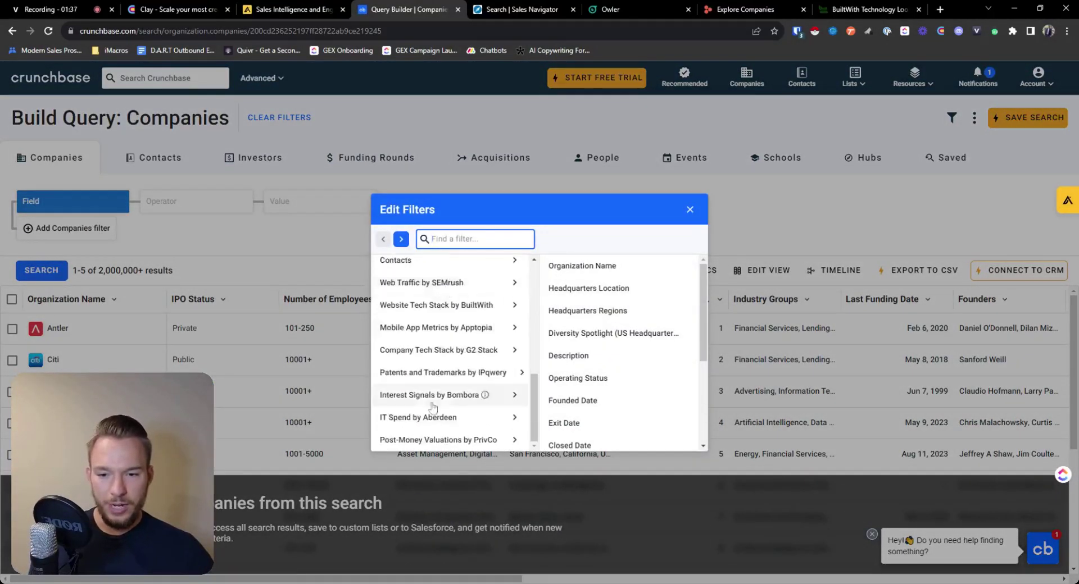
scroll(447, 274, up, 5)
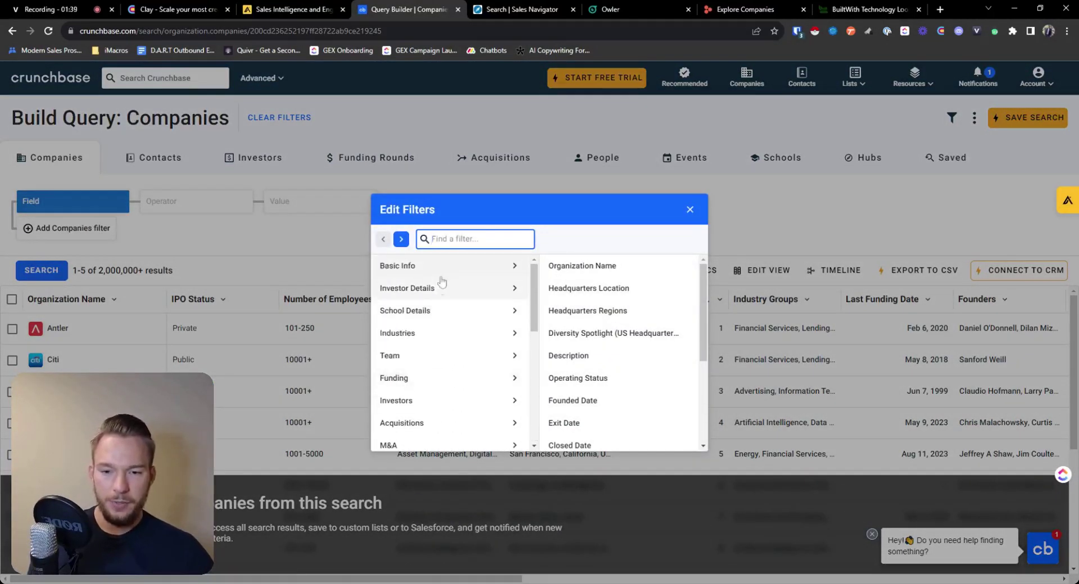
scroll(610, 368, down, 3)
scroll(596, 363, up, 3)
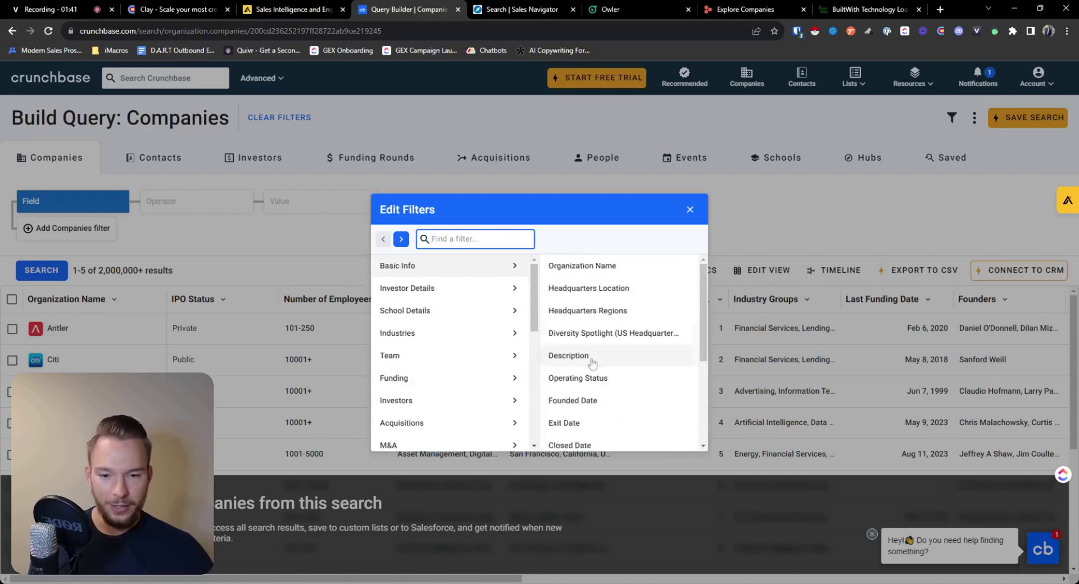
scroll(500, 326, down, 5)
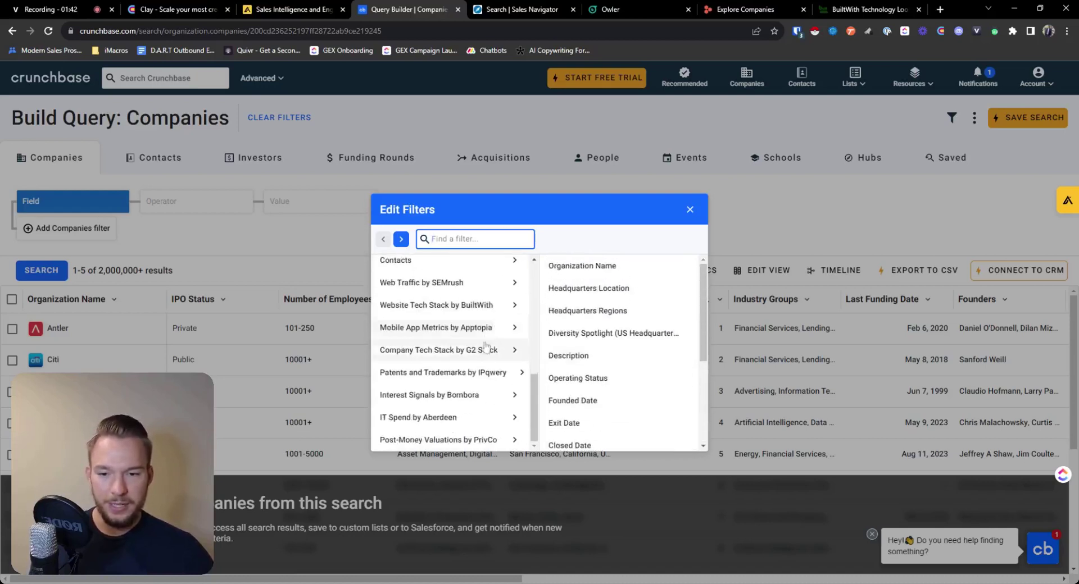
Preview the BuiltWith, SEMrush and Bombora filters, close without adding, then pass via Sales Navigator to Owler.
click(436, 315)
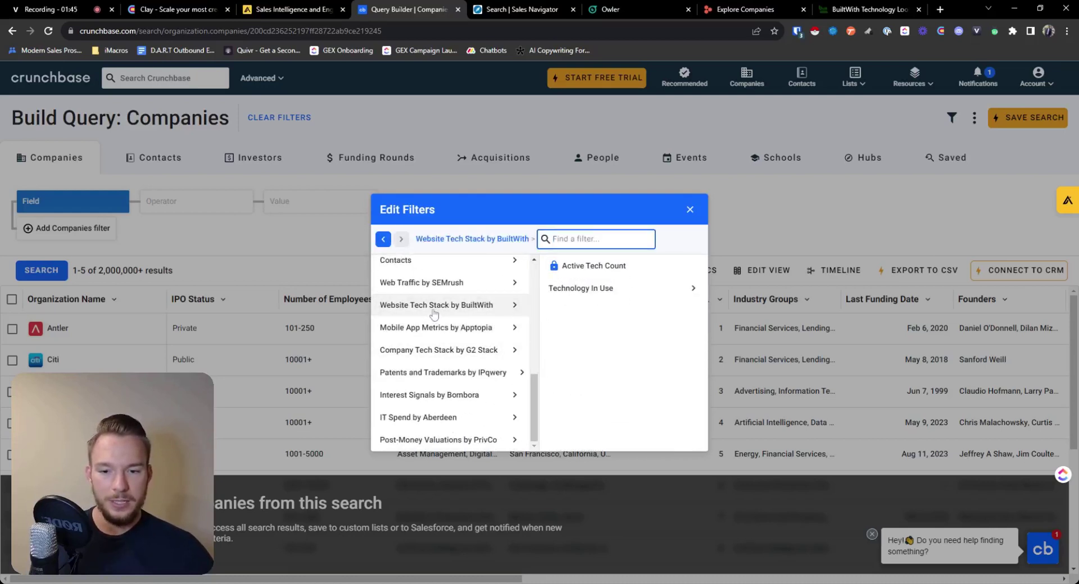
click(433, 282)
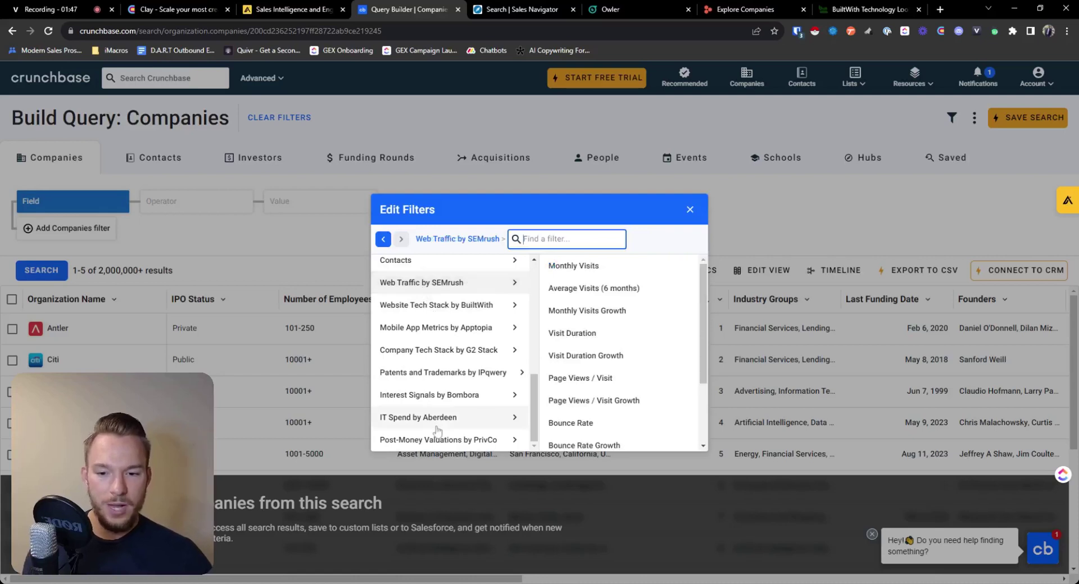
click(430, 396)
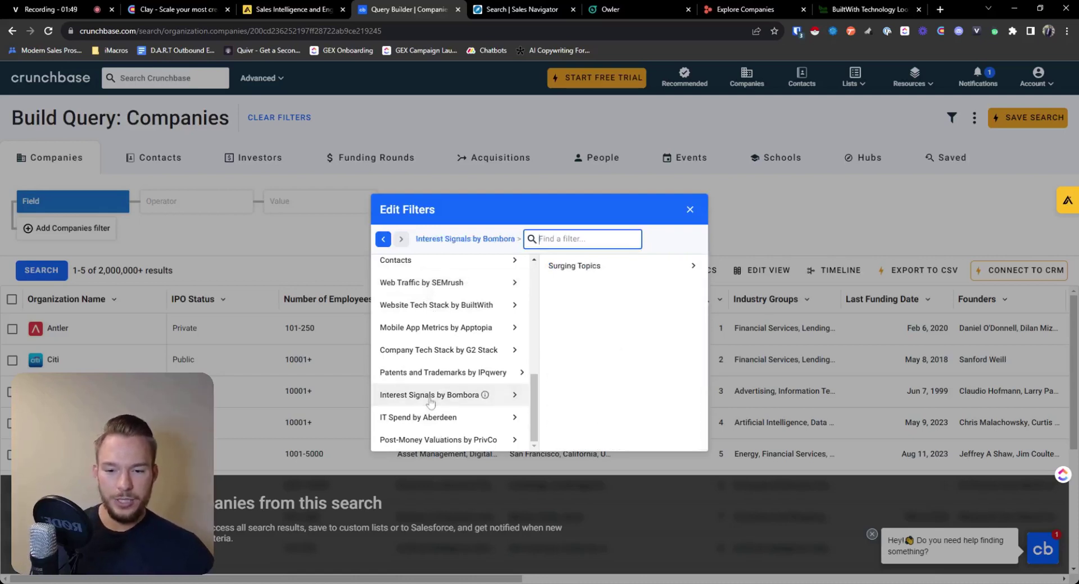
click(690, 209)
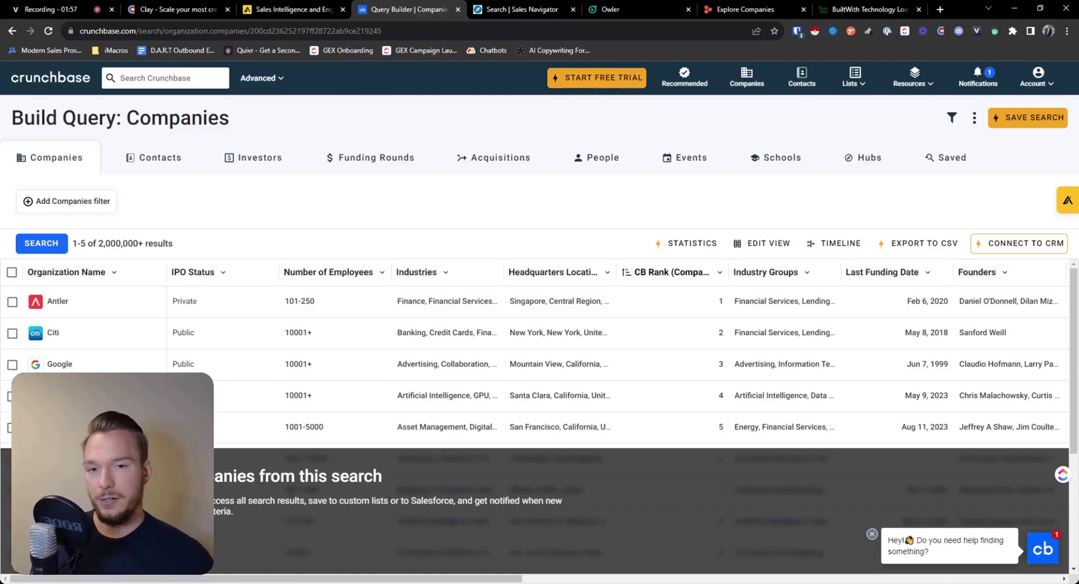
click(516, 9)
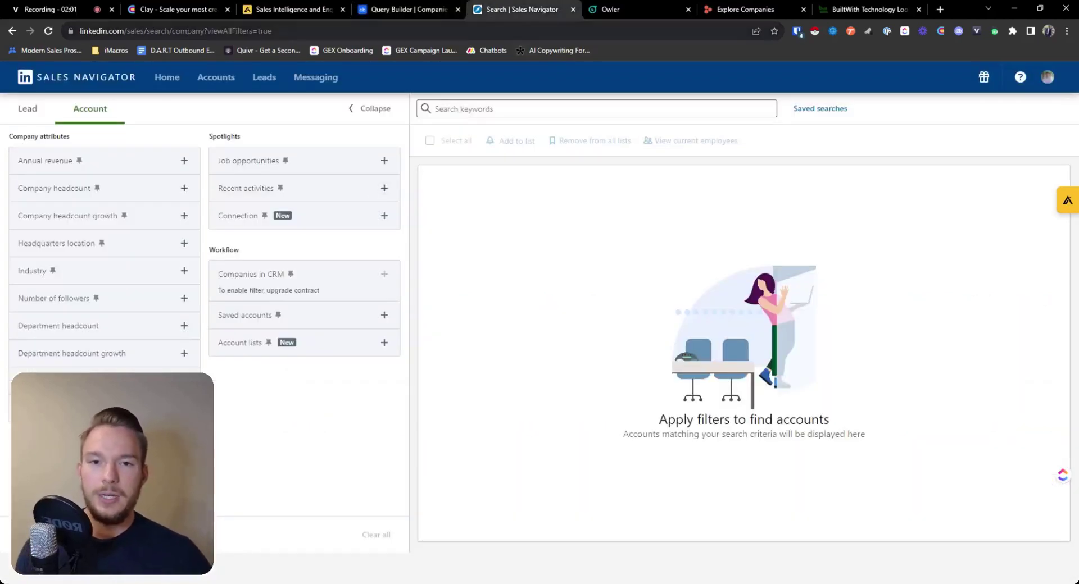
click(601, 13)
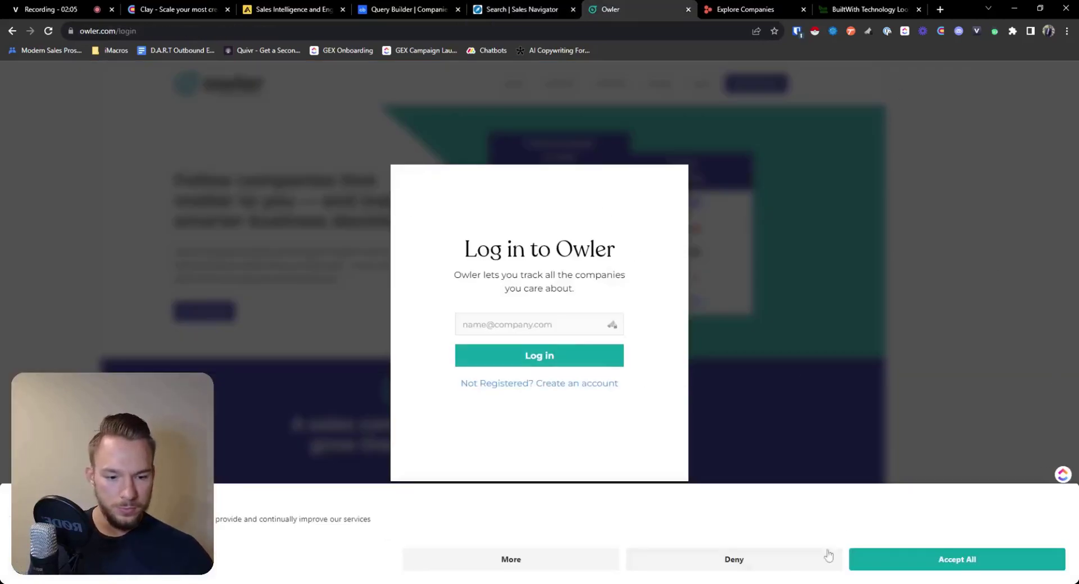
Deny Owler's cookie banner and go to owler.com/corp.
click(860, 561)
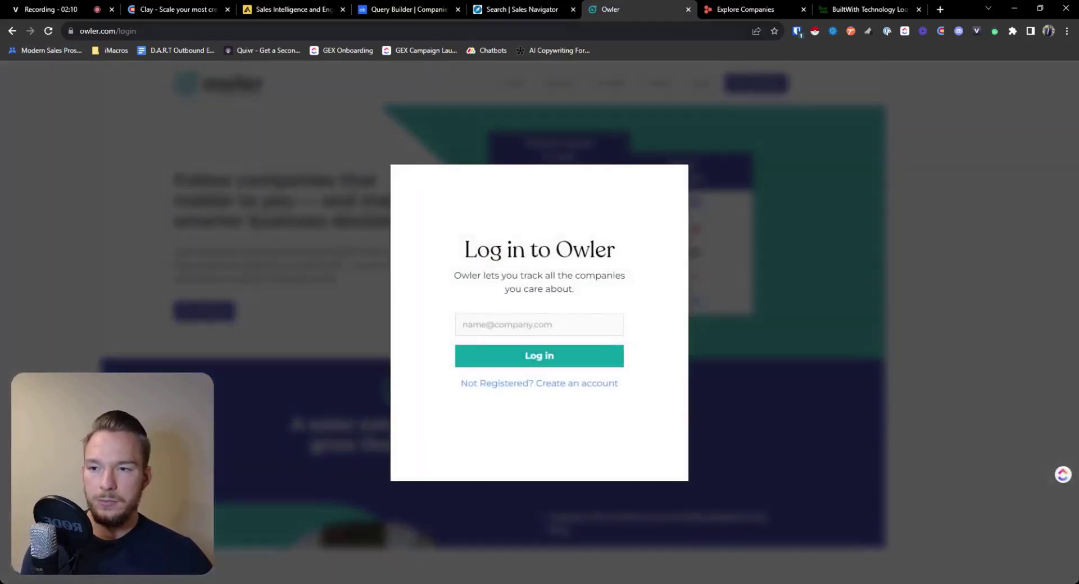
click(110, 32)
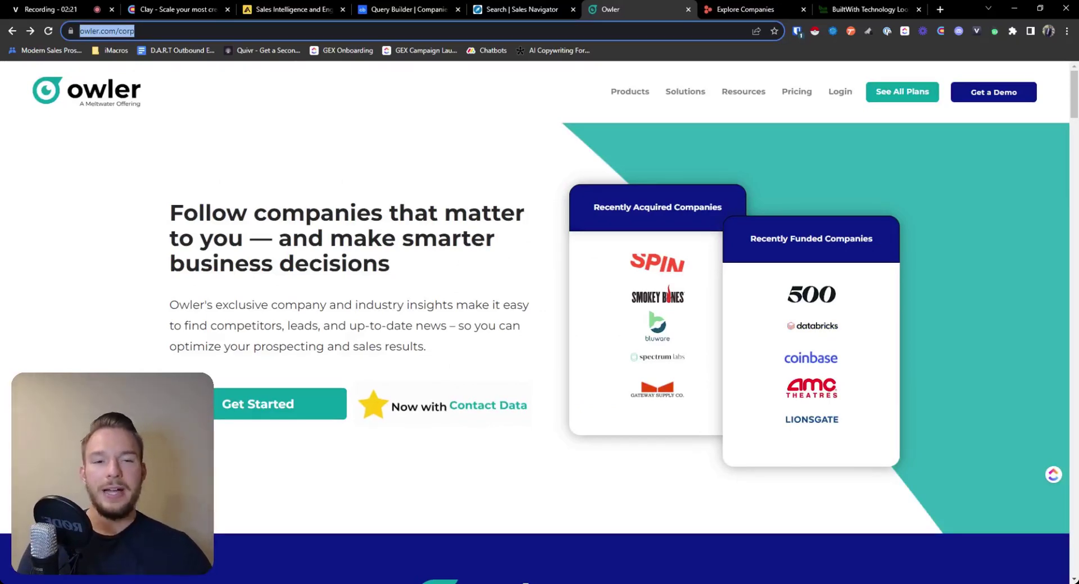
Compare Harmonic's 17.3M-company explorer with Owler, then move to BuiltWith's technology lookup.
click(720, 5)
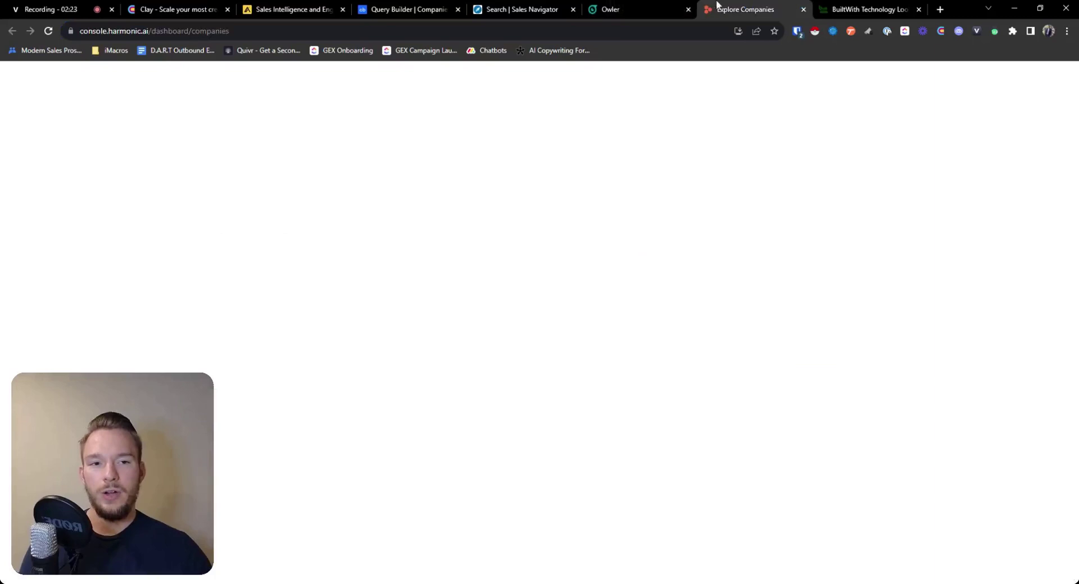
click(612, 8)
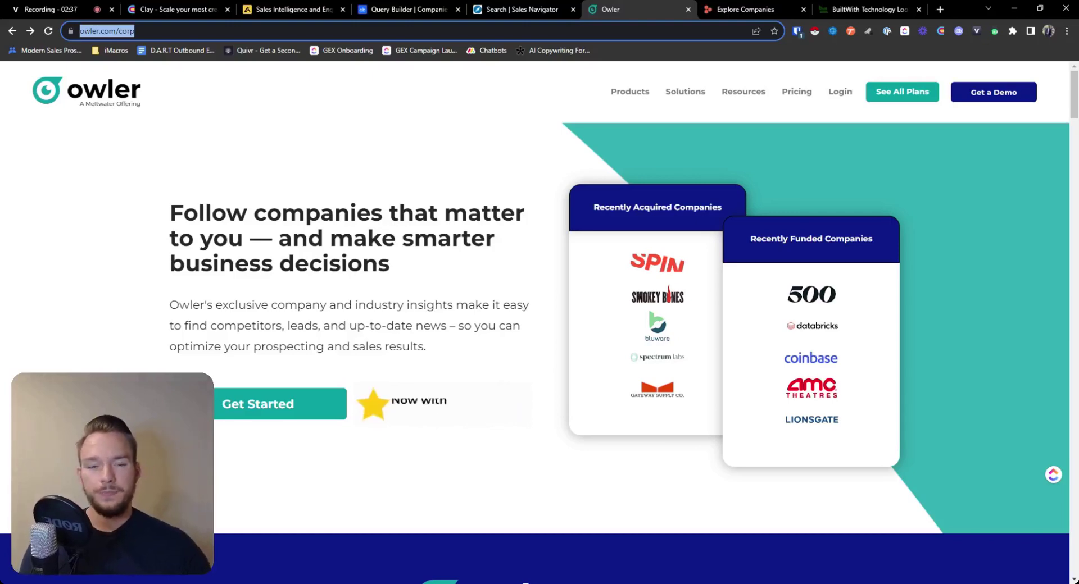
click(728, 5)
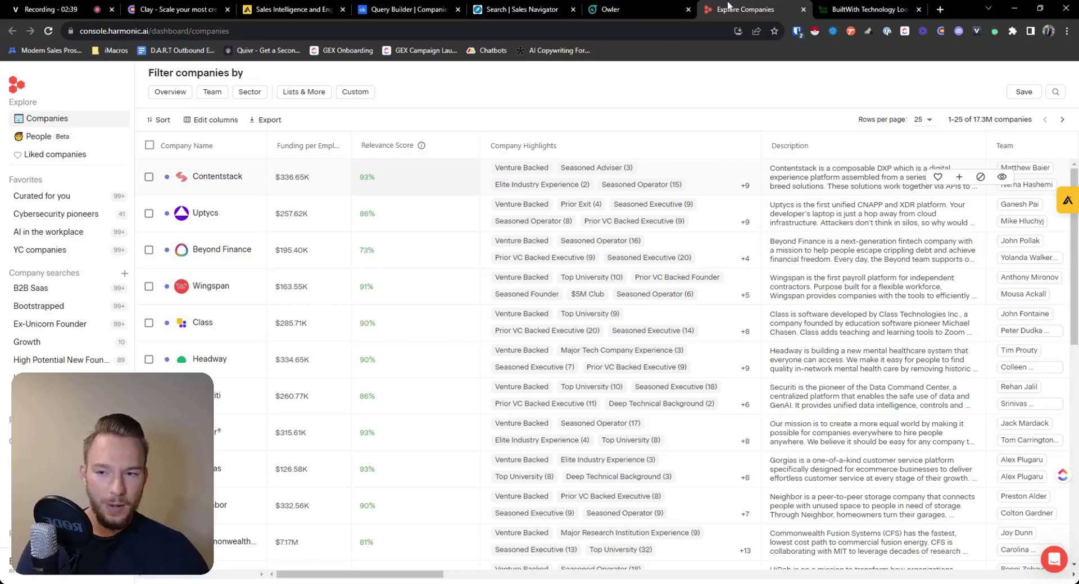
click(840, 14)
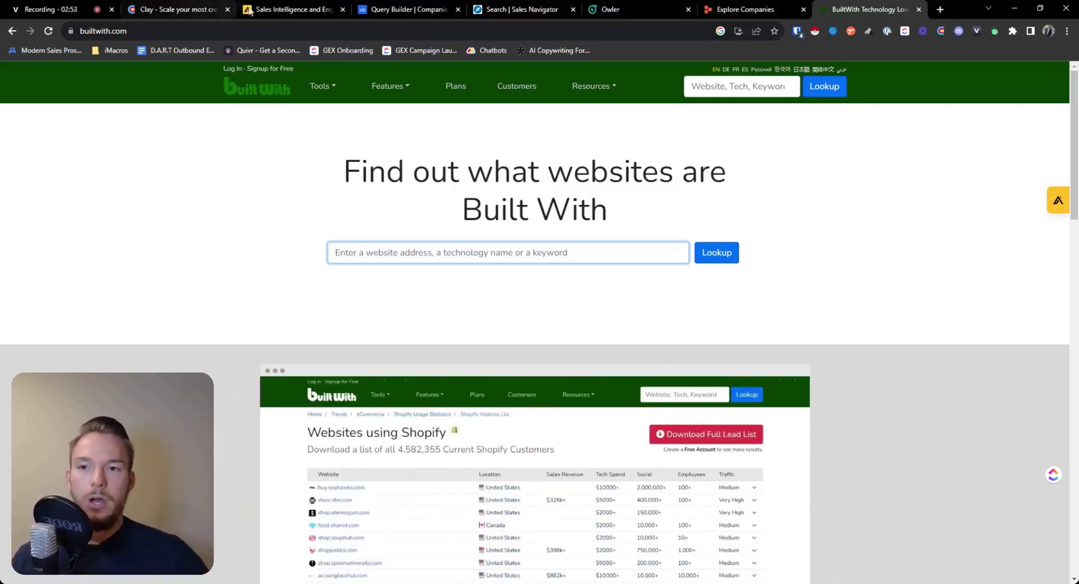
Reopen the closed Sales Navigator and Crunchbase tabs with Ctrl+Shift+T, then cycle through Apollo and Harmonic to Clay.
click(457, 9)
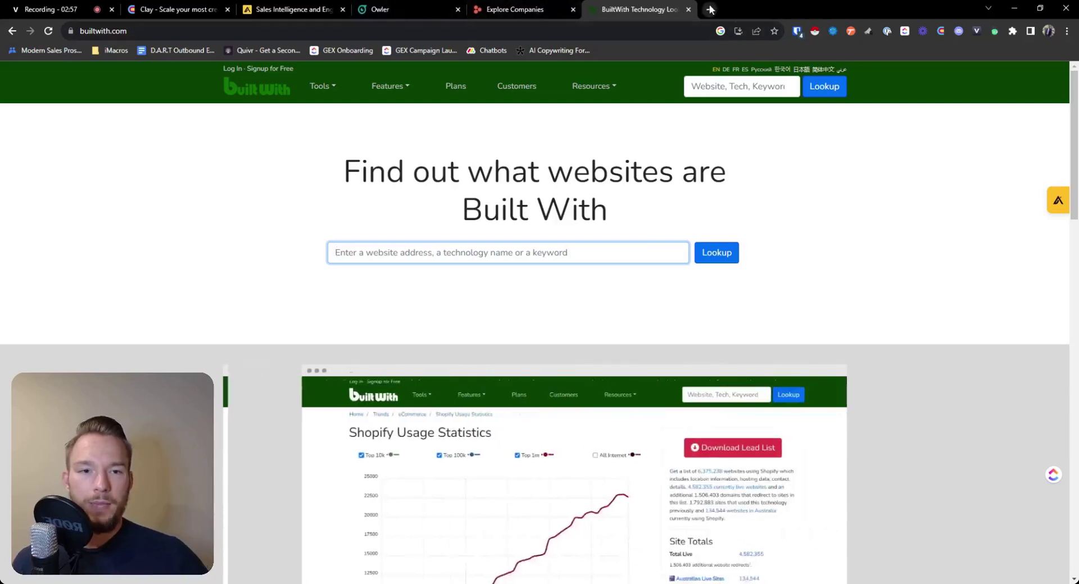
key(ctrl+shift+t)
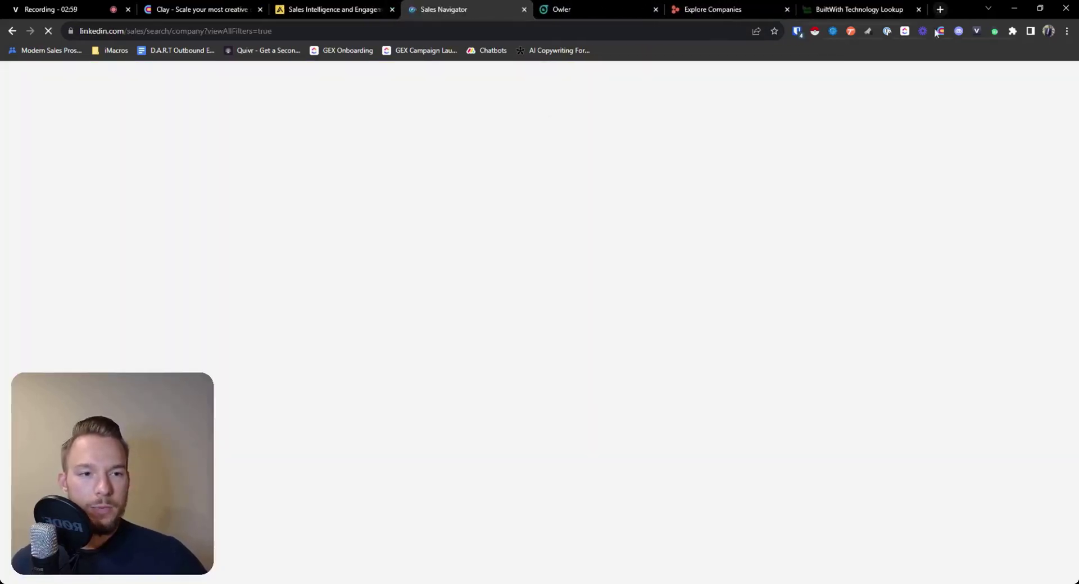
key(ctrl+shift+t)
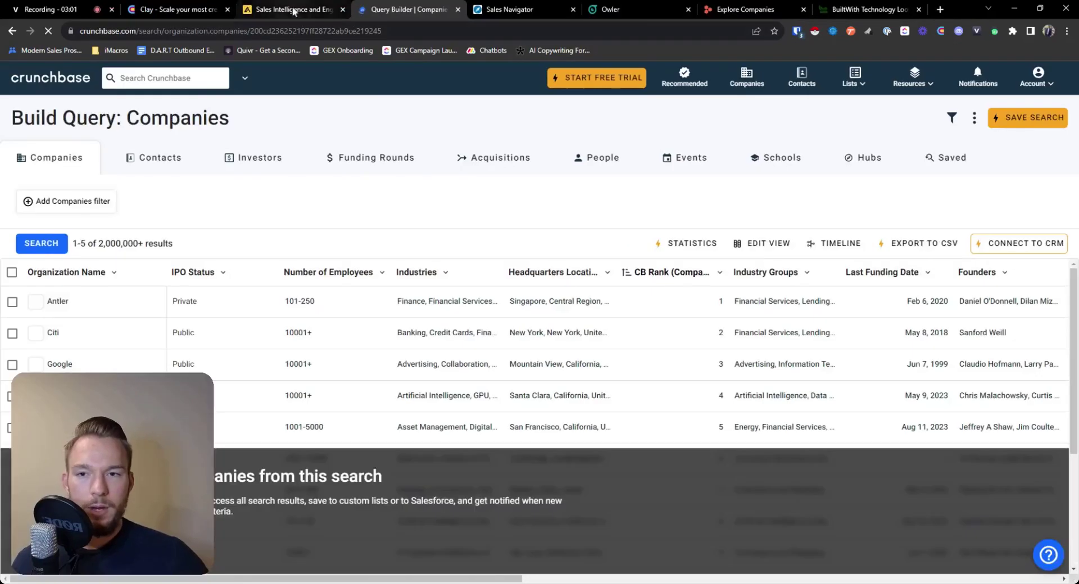
click(303, 9)
click(733, 12)
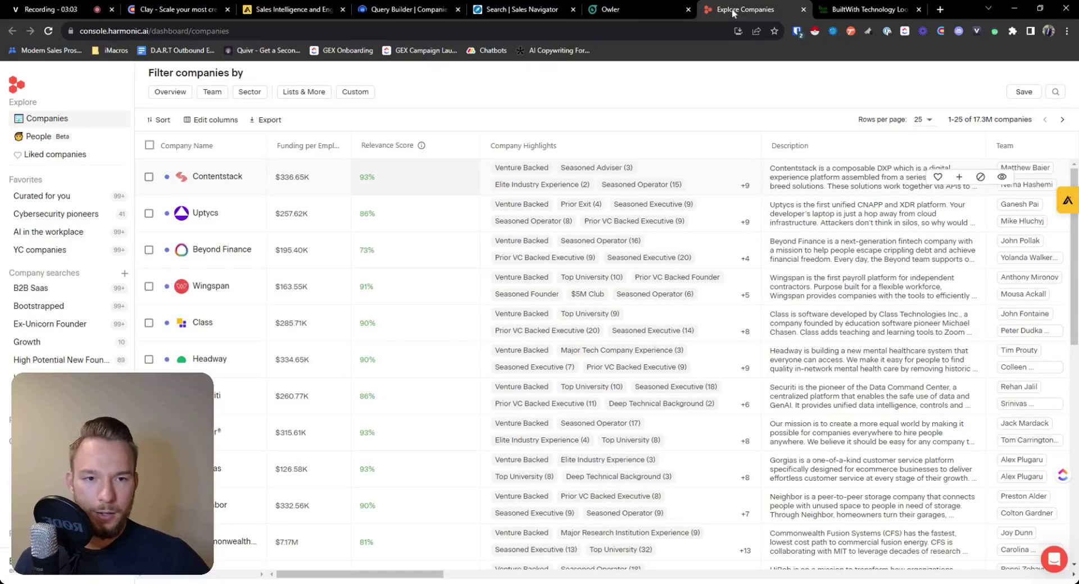
click(174, 9)
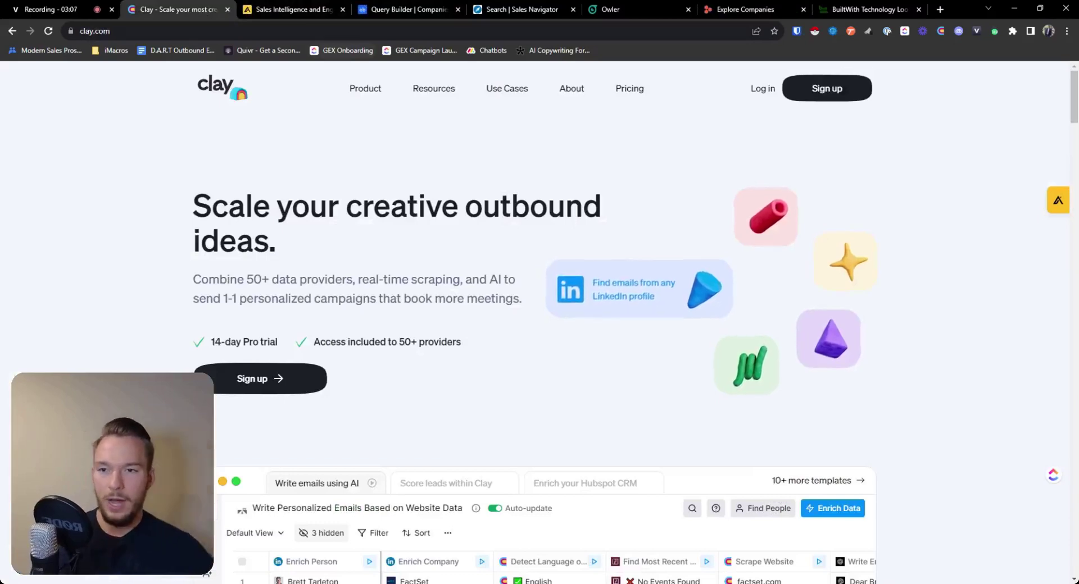
Pass through the Apollo.io tab to the 'Search | Sales Navigator' account filters.
click(284, 9)
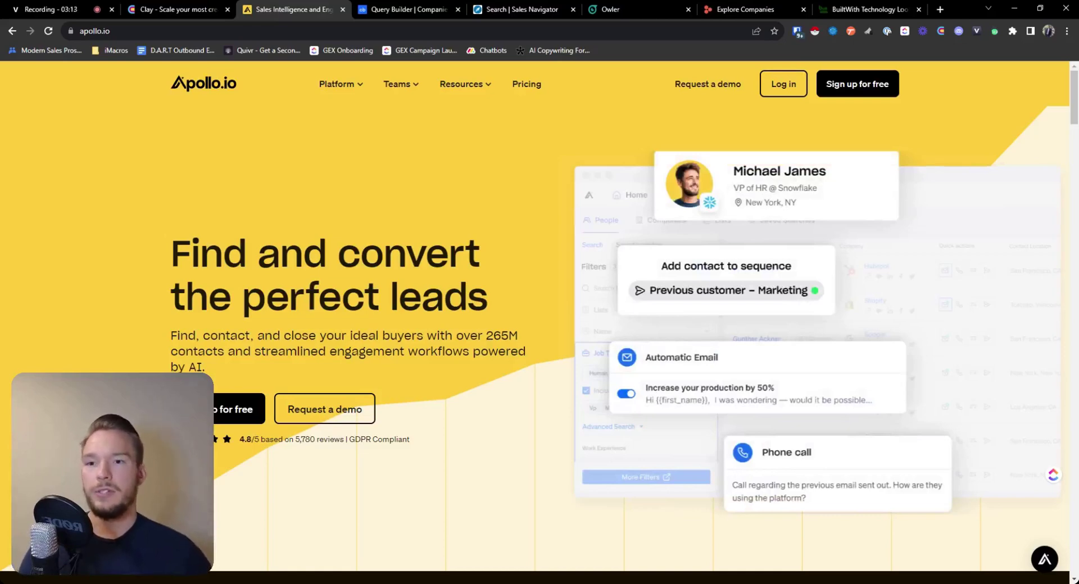
click(513, 9)
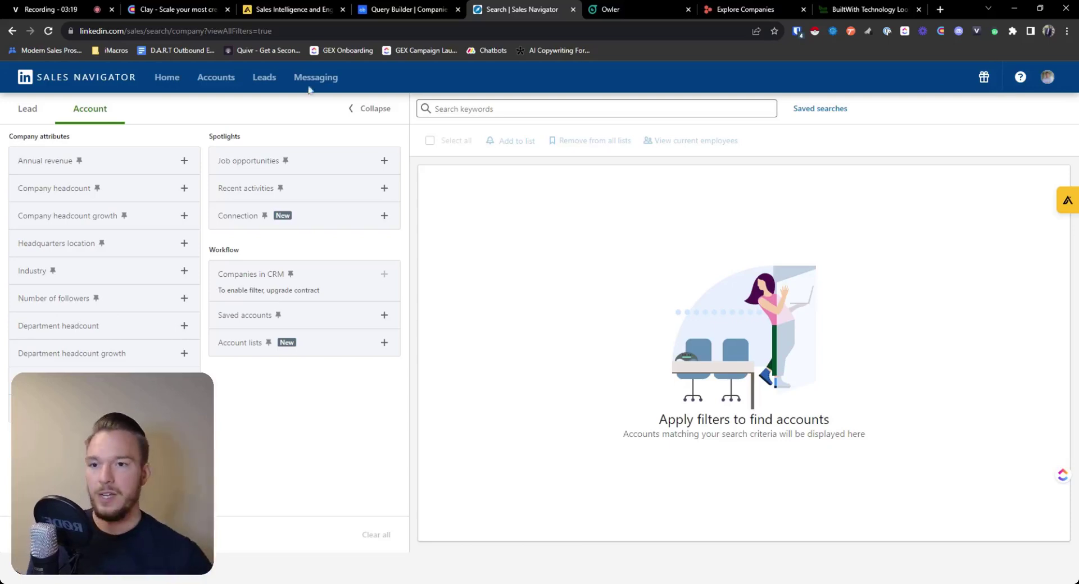
Switch from Sales Navigator to the Apollo.io 'Sales Intelligence' tab.
click(301, 7)
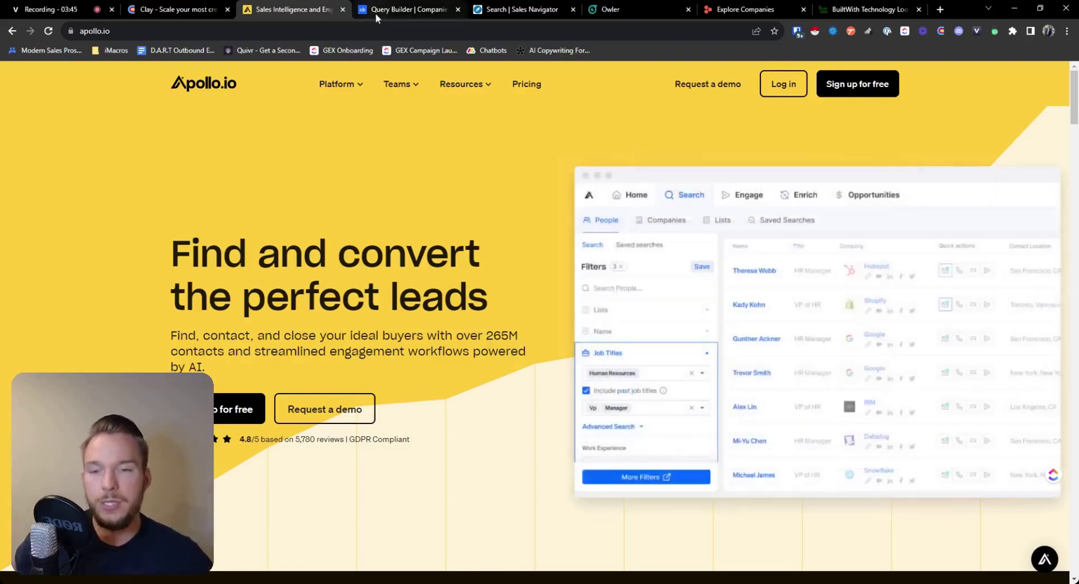
click(377, 12)
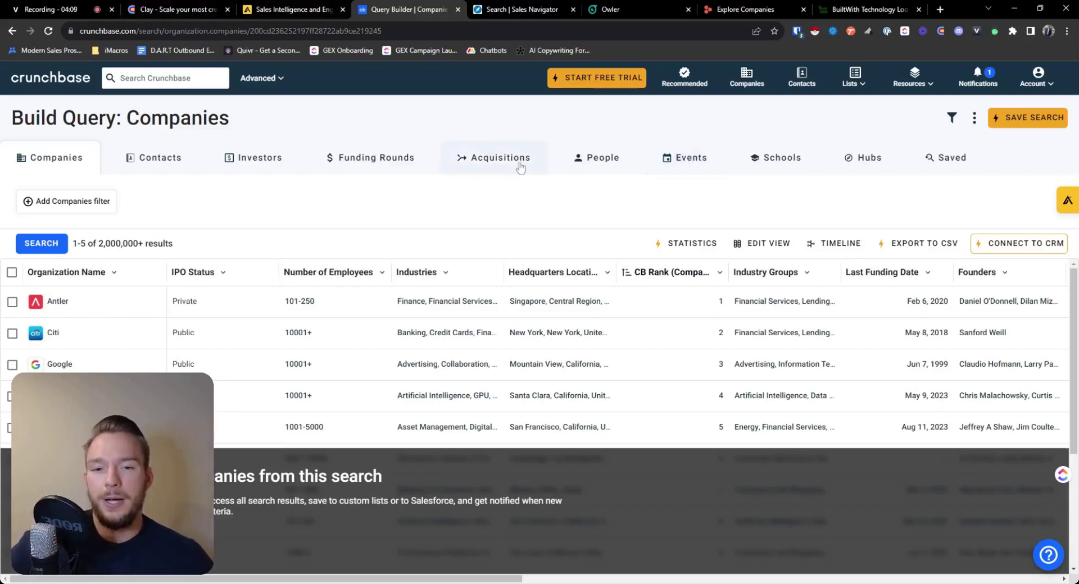
click(517, 9)
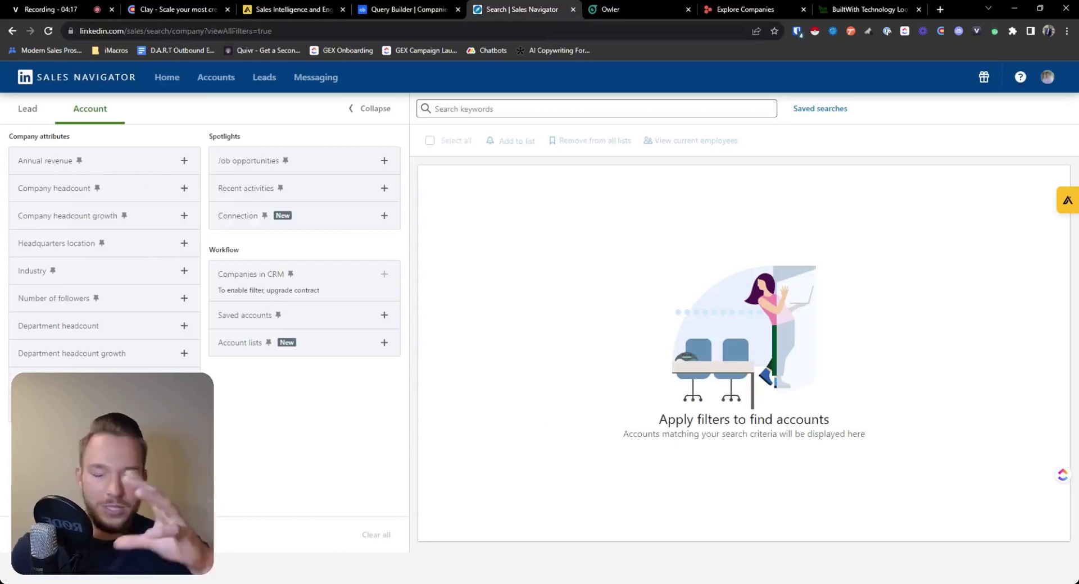
Switch from the empty Sales Navigator search to the Owler homepage tab.
click(609, 10)
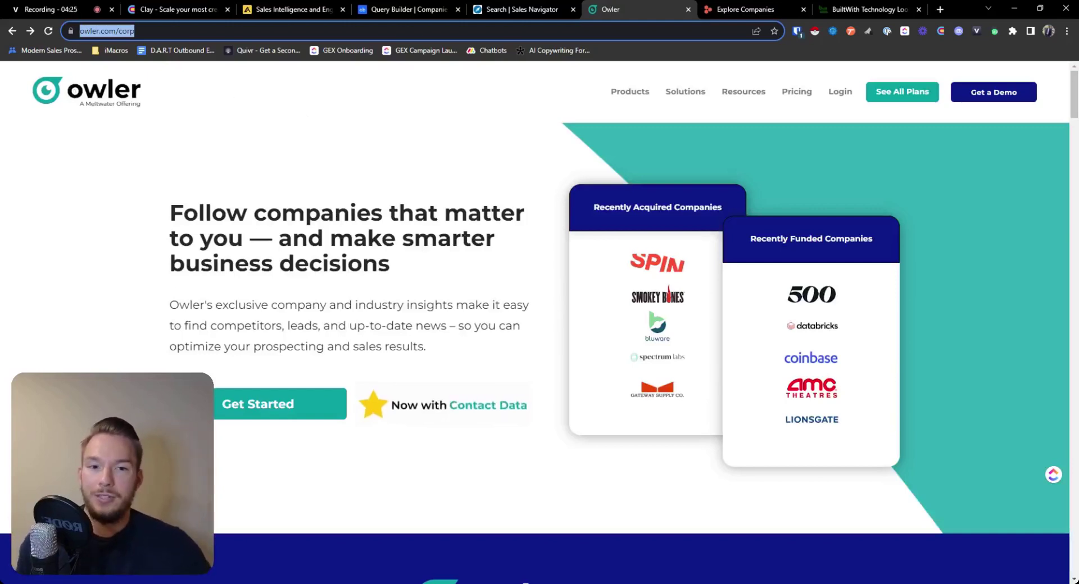
Search 'owler salesforce' and open Owler's Salesforce profile with revenue, funding and competitors.
click(383, 131)
key(ctrl+l)
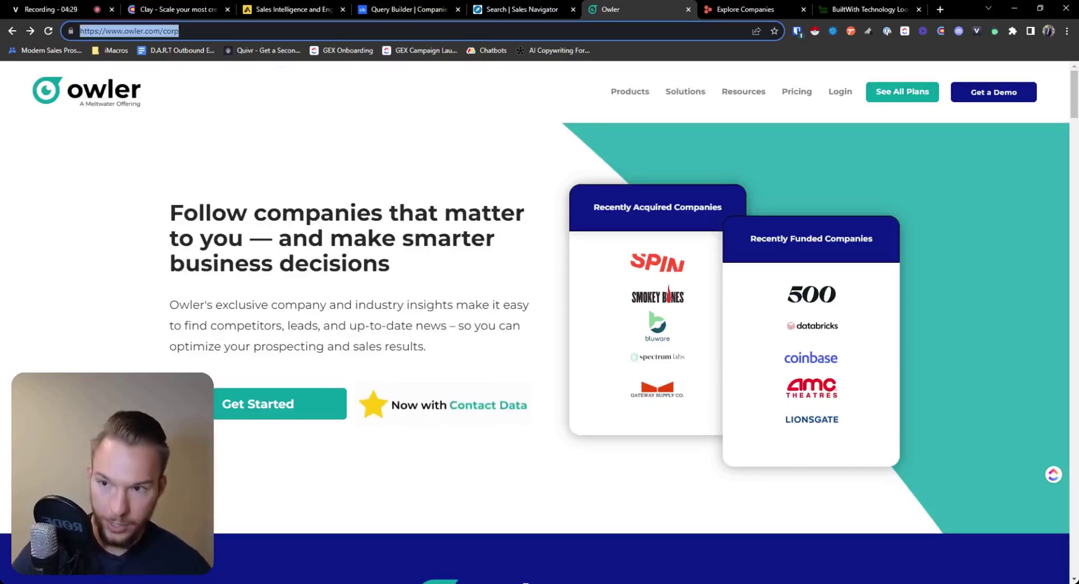
text(owler sales)
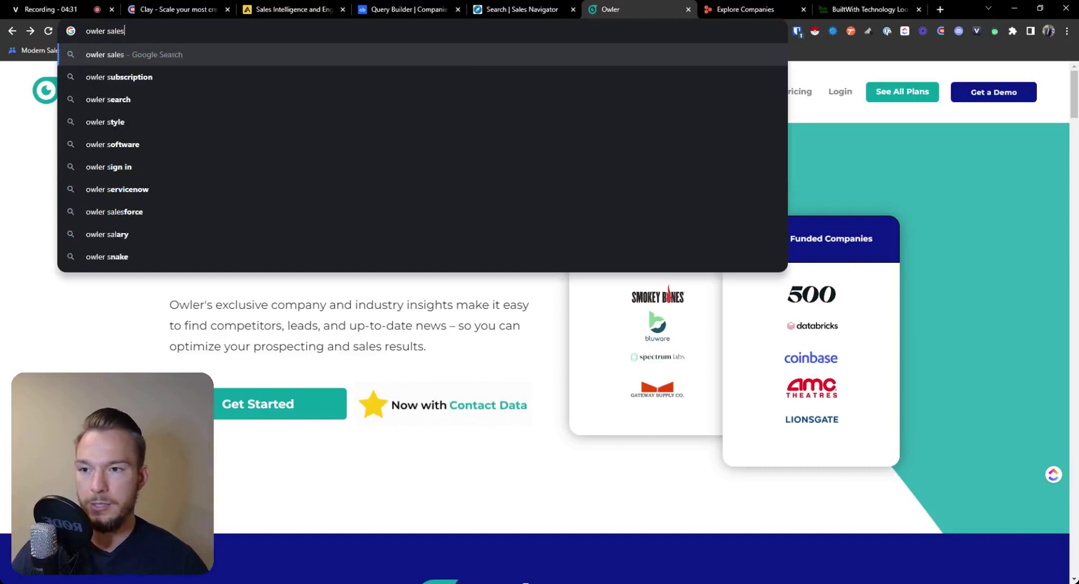
text(force)
key(Return)
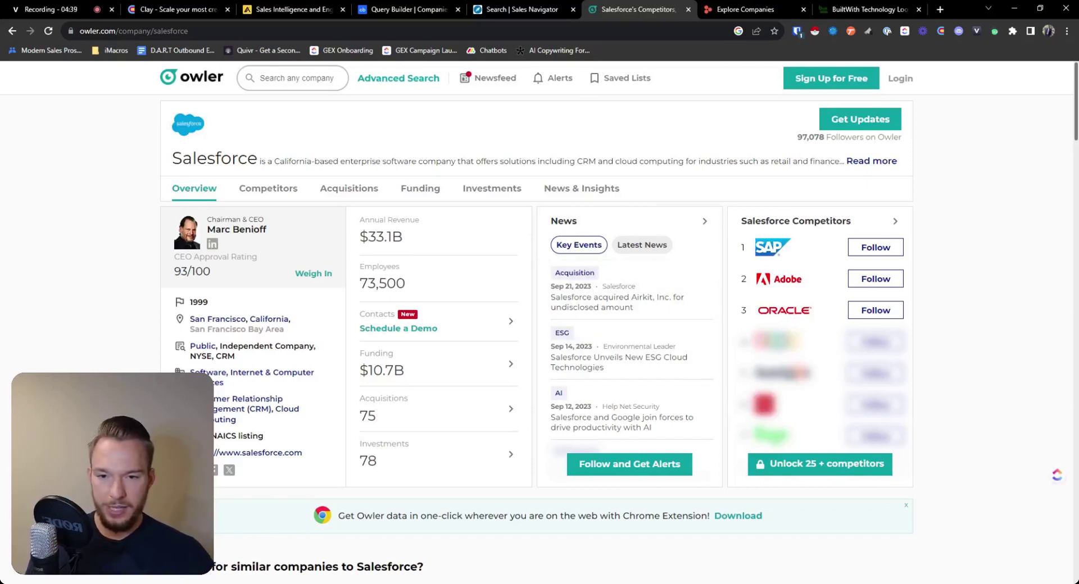
click(262, 196)
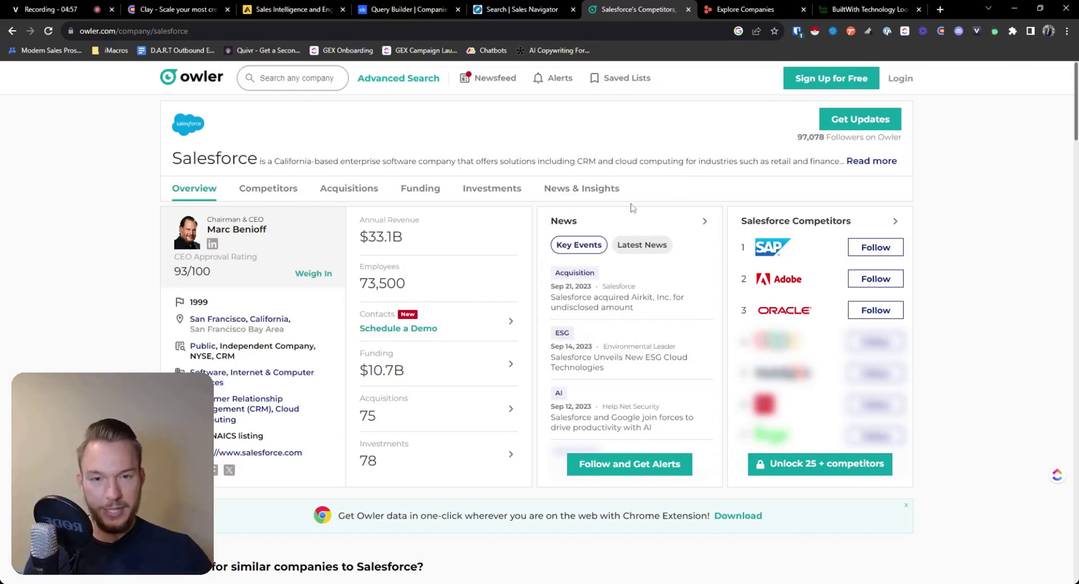
On Harmonic's Explore Companies table, browse the Sector filter twice without applying one.
click(732, 16)
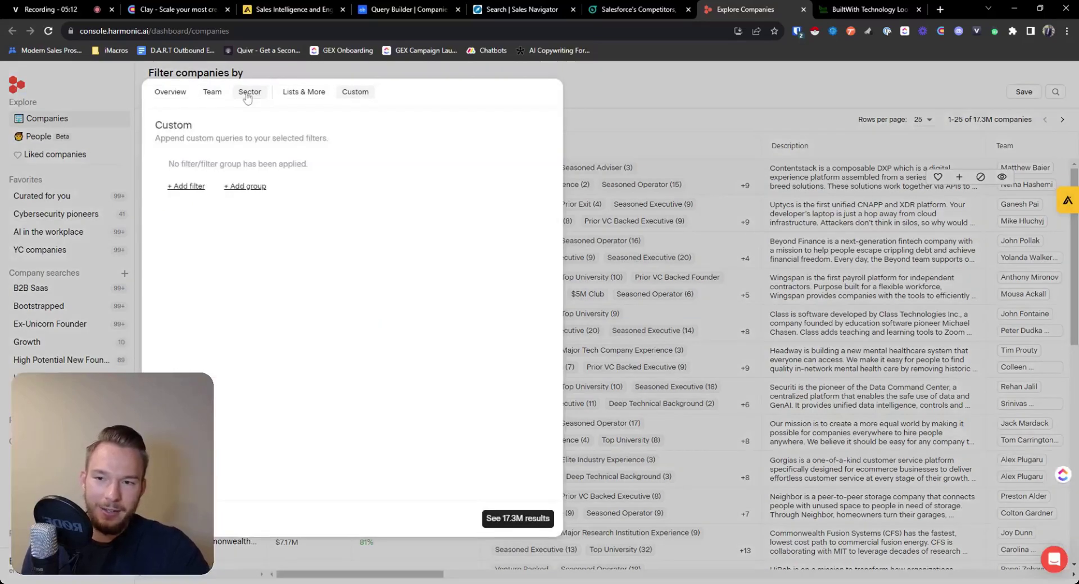
click(247, 96)
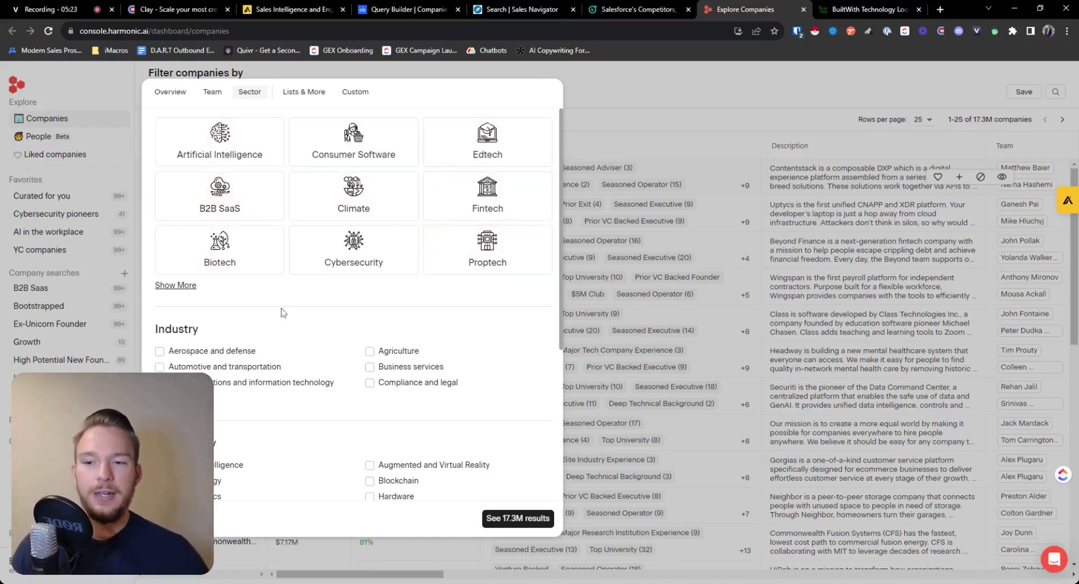
click(599, 98)
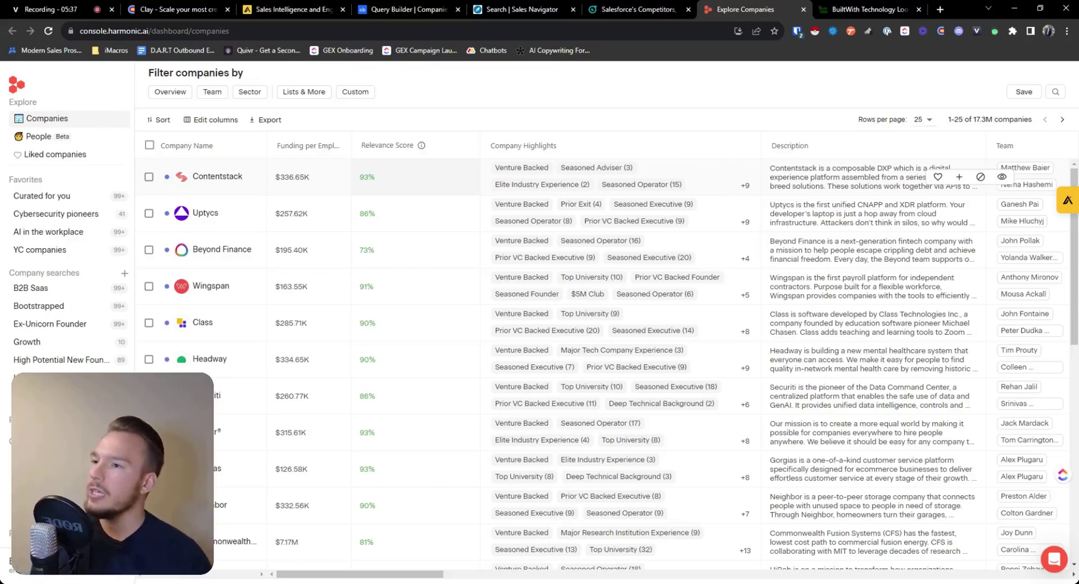
click(251, 94)
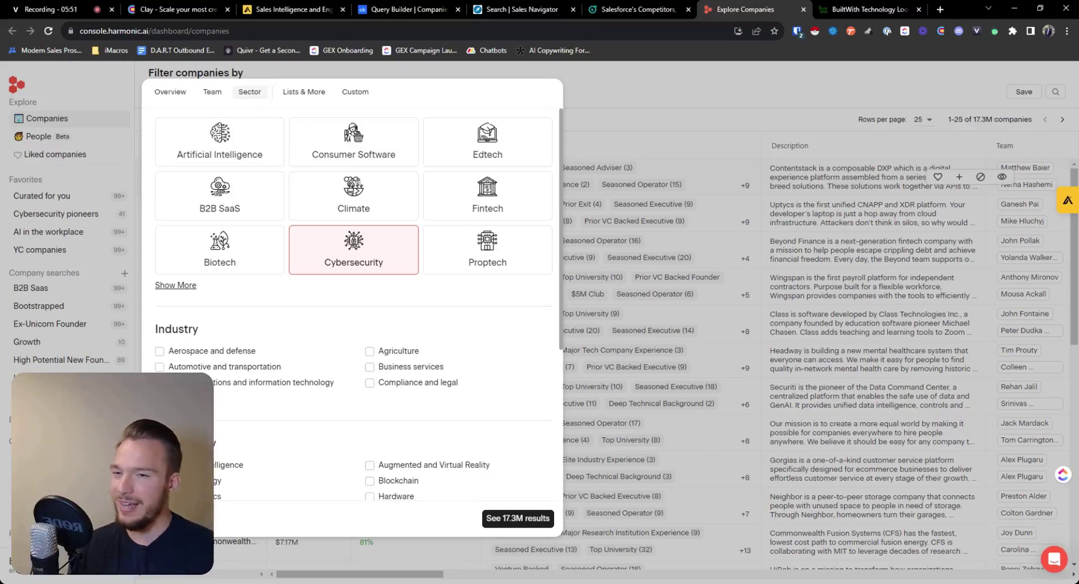
click(568, 94)
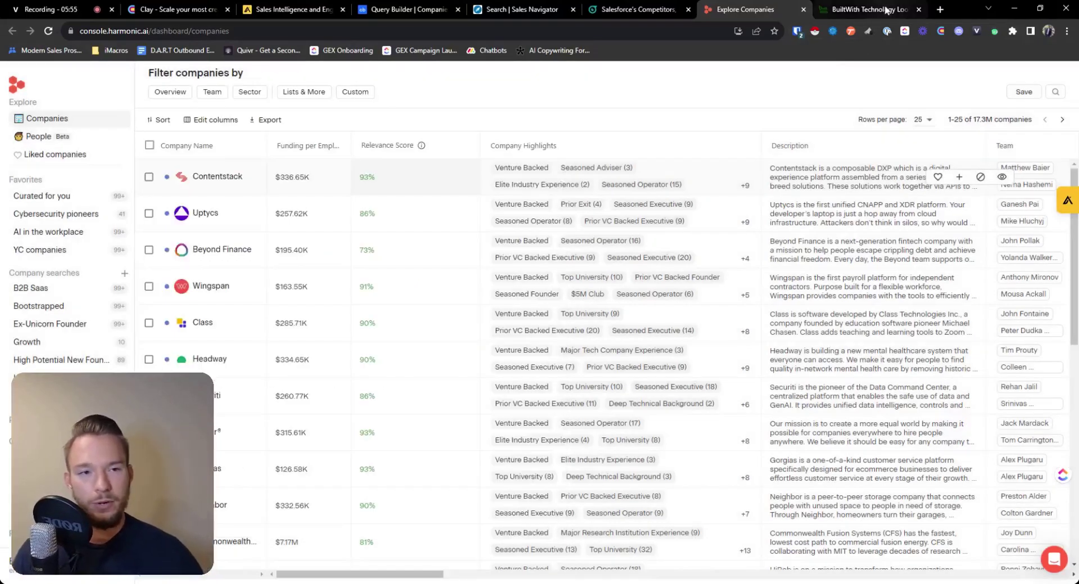
View BuiltWith's technology lookup homepage, then start a blank new tab.
click(842, 10)
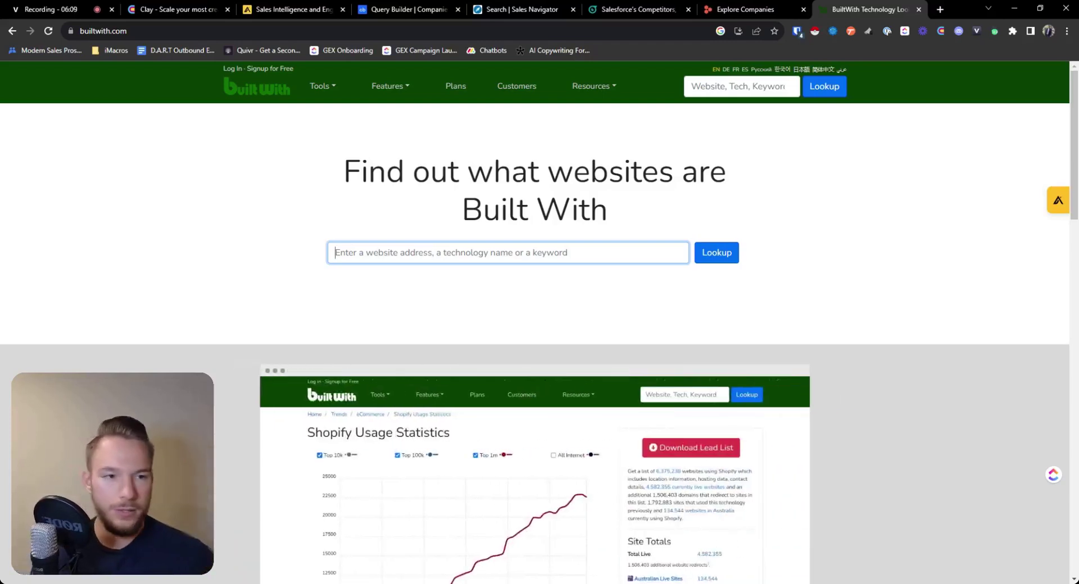
click(946, 9)
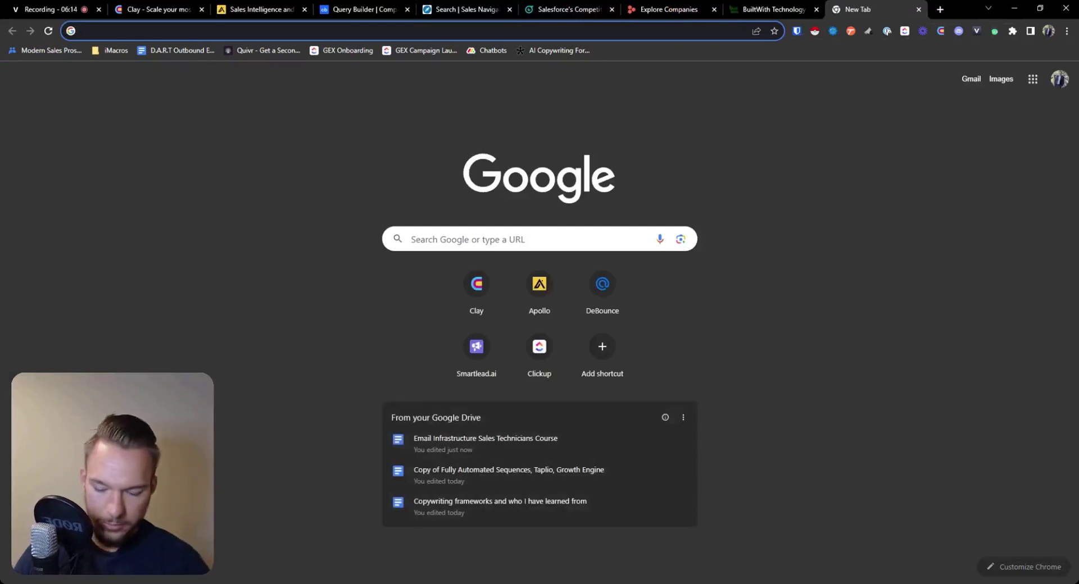
Go to d7leadfinder and accept the cookie notice on its guest search page.
text(d7leadfinder)
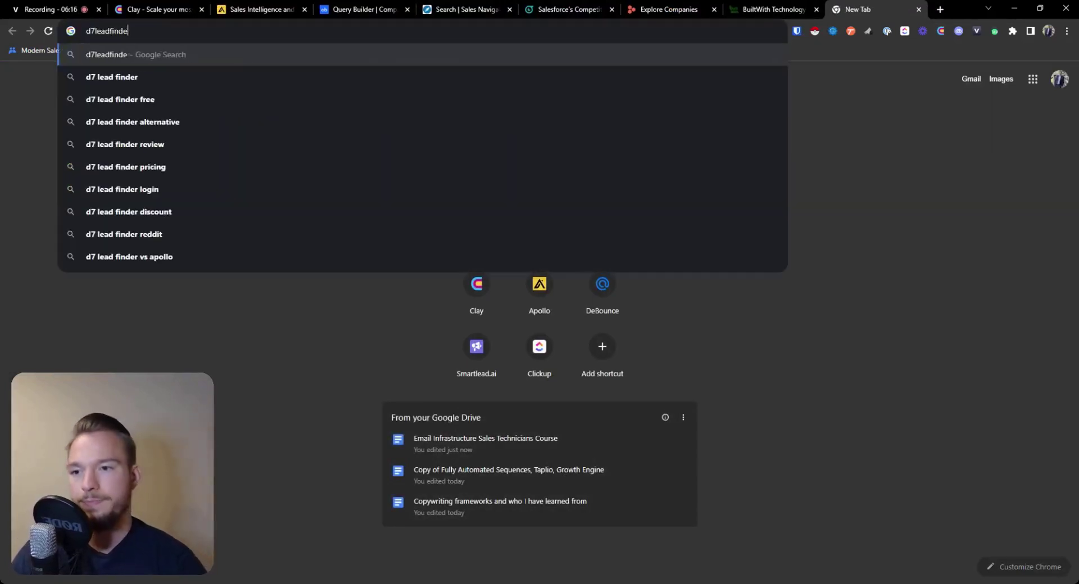
key(ctrl+Return)
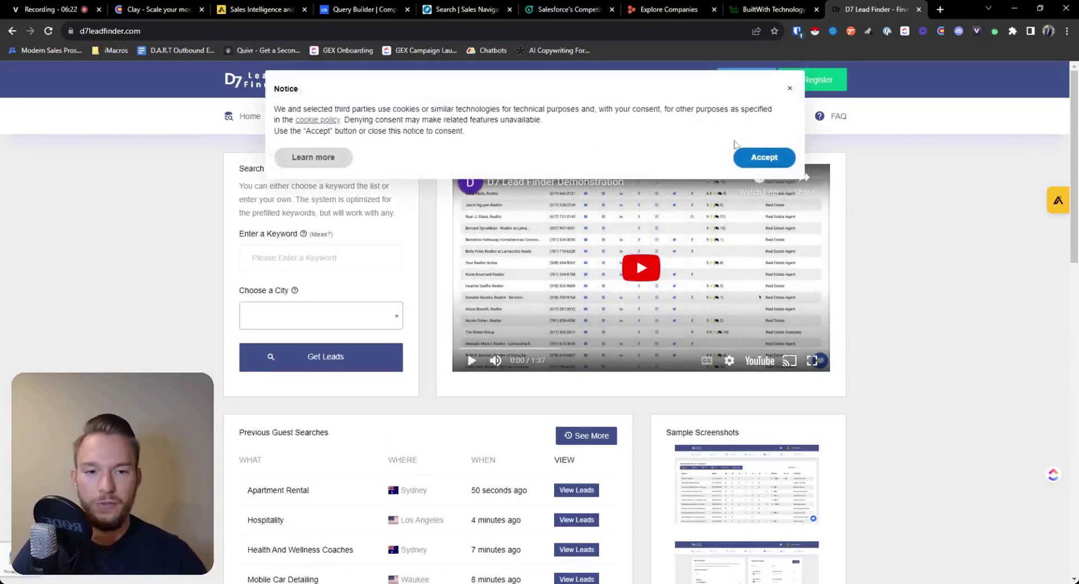
click(755, 157)
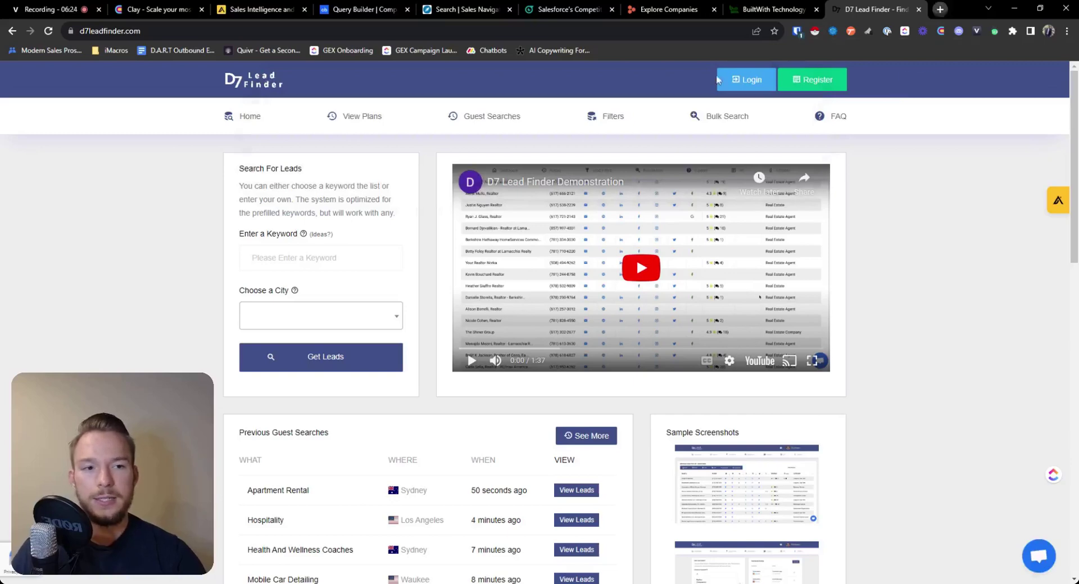
Load outscraper.com in a new tab, then go back to BuiltWith's homepage.
click(940, 9)
text(outscraper)
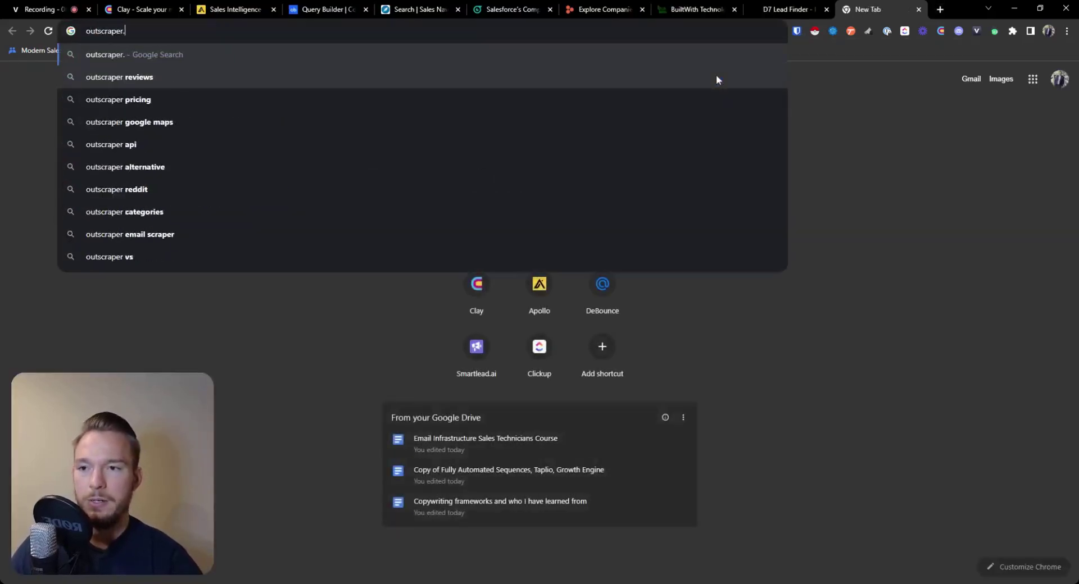
text(.com)
key(Return)
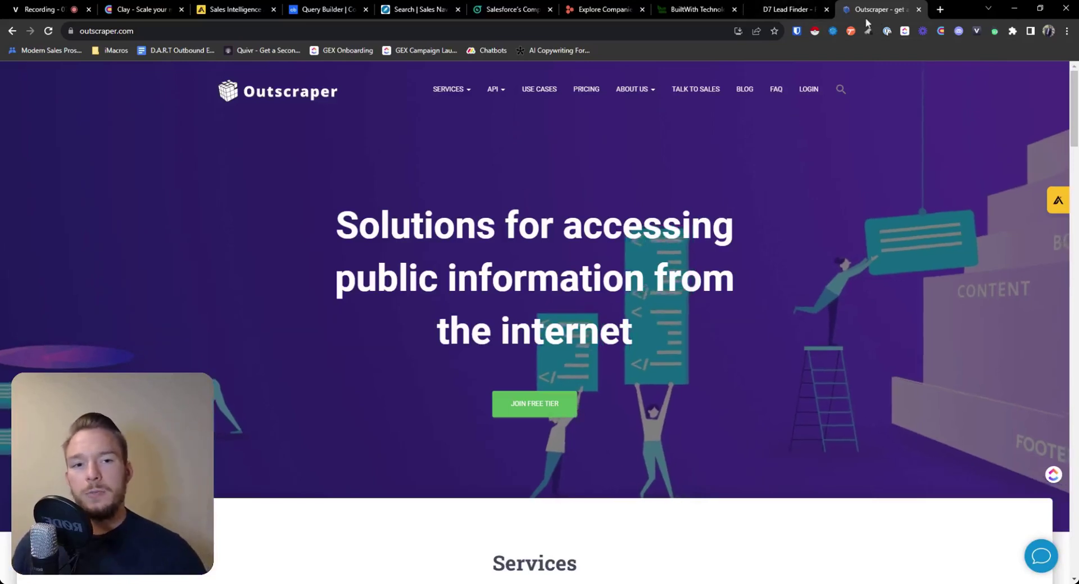
click(711, 11)
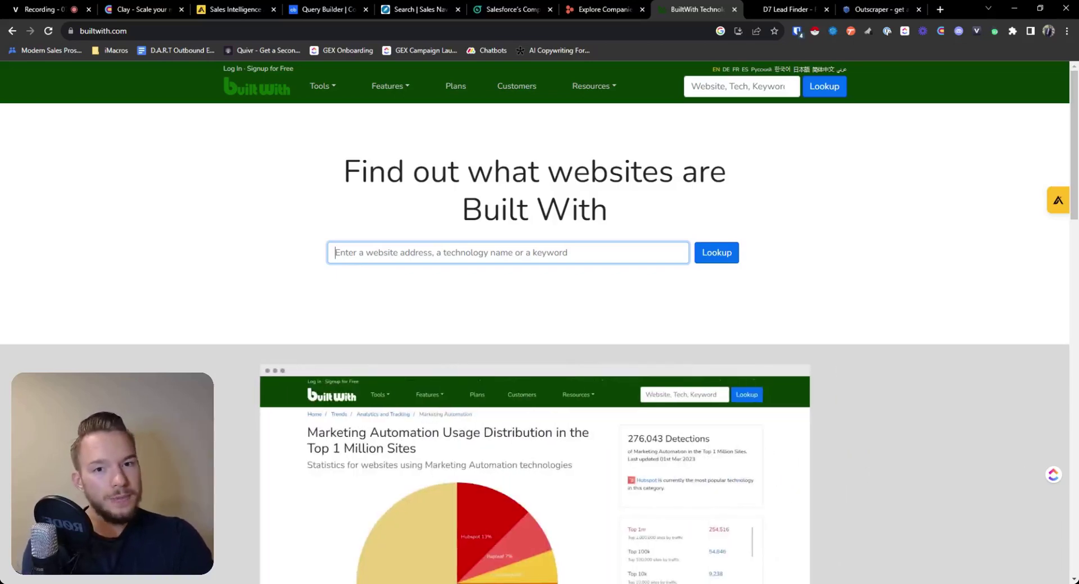
Return to Harmonic's Explore Companies table listing all 17.3M companies.
click(594, 9)
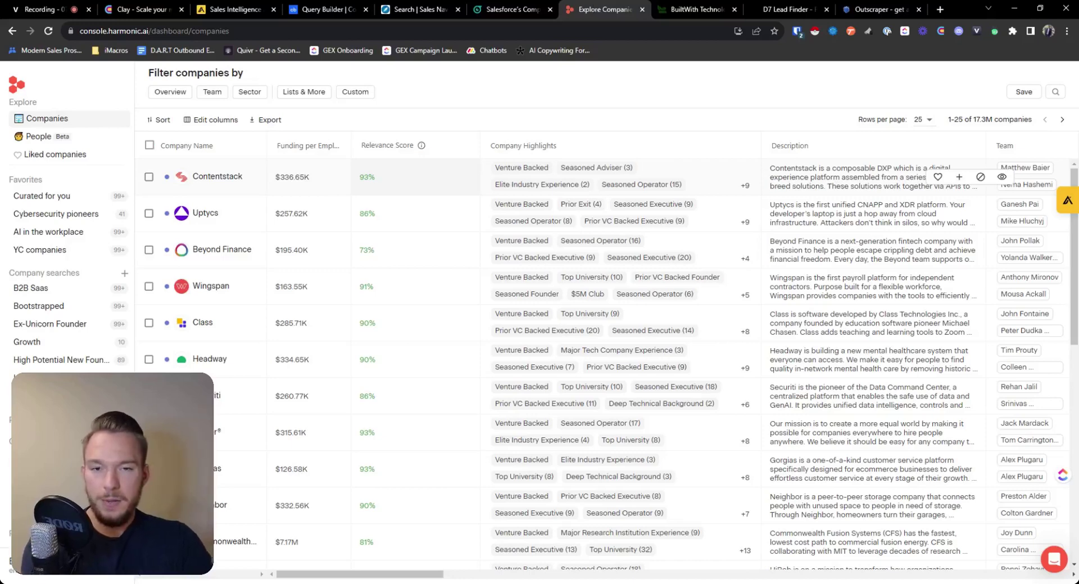
Scroll Owler's Salesforce profile down to its industry, NAICS code and similar companies.
click(506, 9)
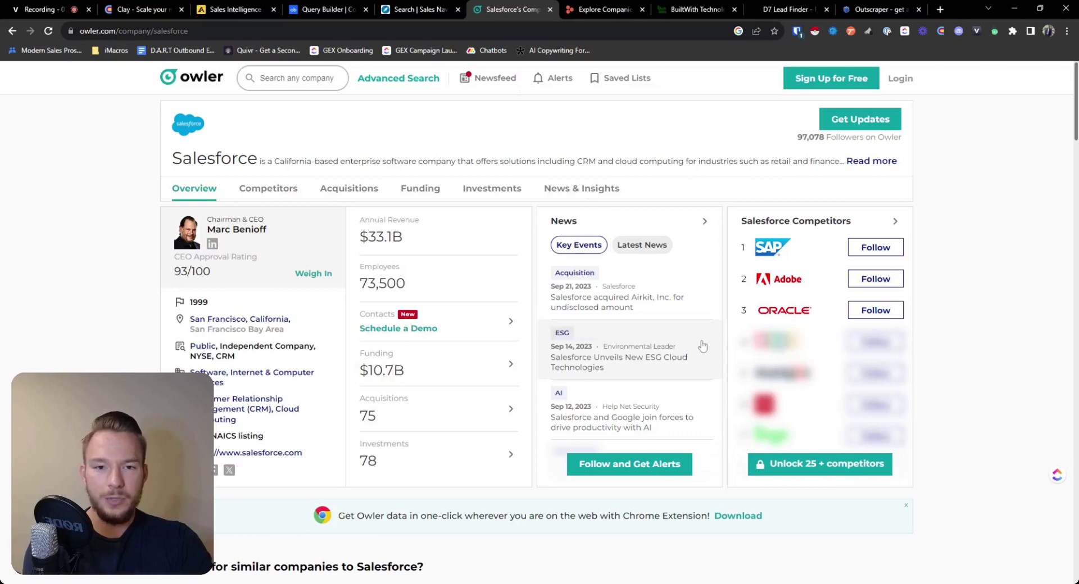
scroll(303, 421, down, 2)
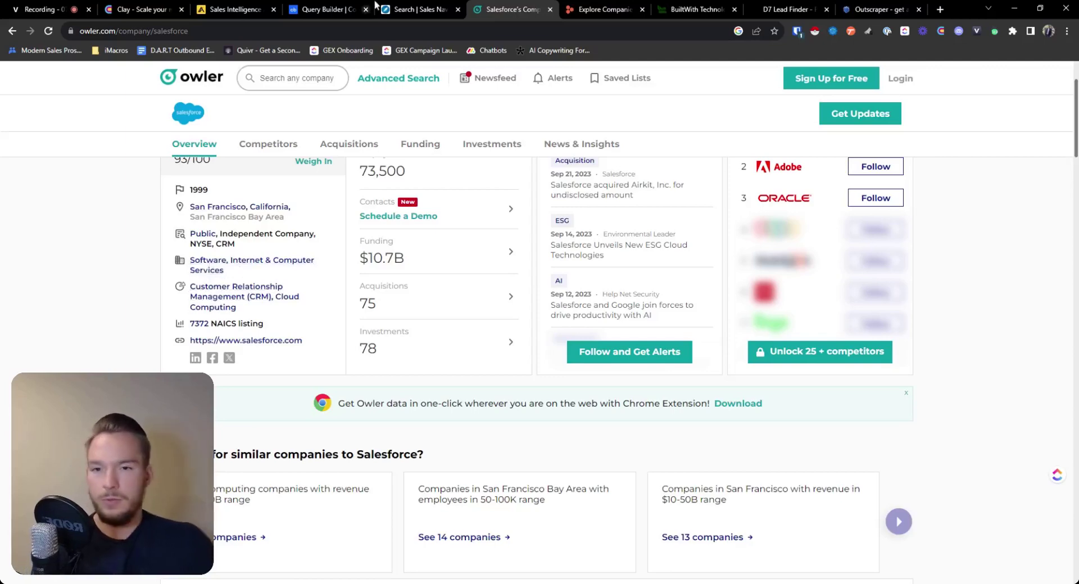
Revisit the Sales Navigator and Crunchbase query tabs, then move to the Apollo.io homepage.
click(395, 11)
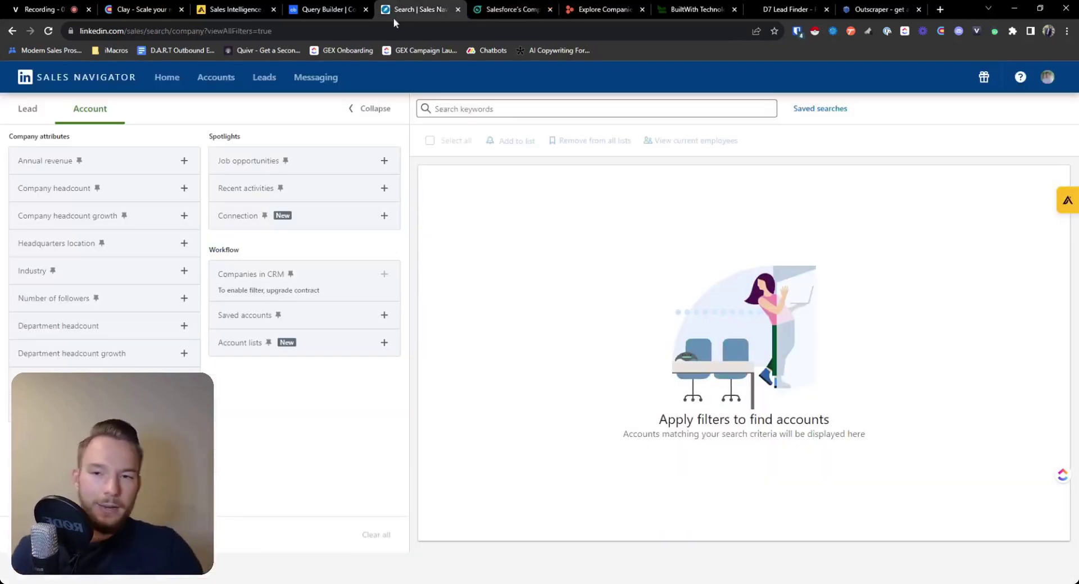
click(345, 11)
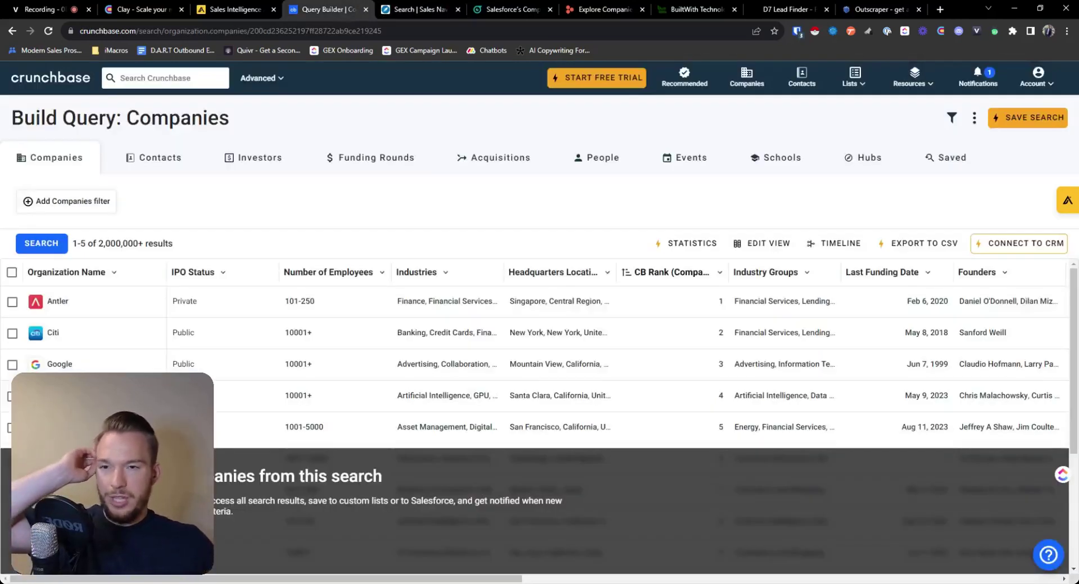
key(ctrl+shift+Tab)
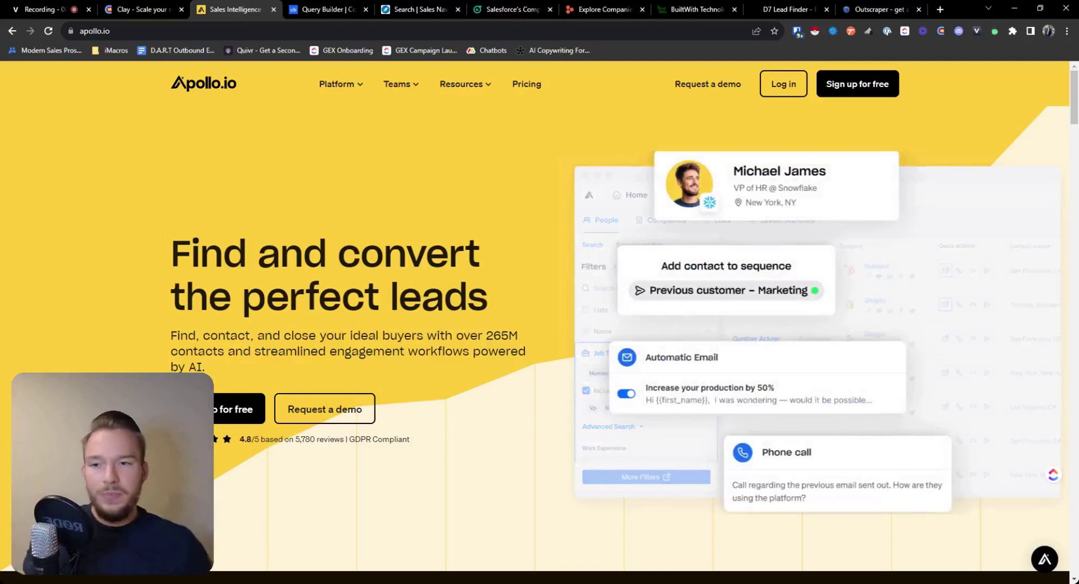
Flip between the Clay and Apollo.io tabs, finishing on Clay's outbound-campaign homepage.
click(174, 5)
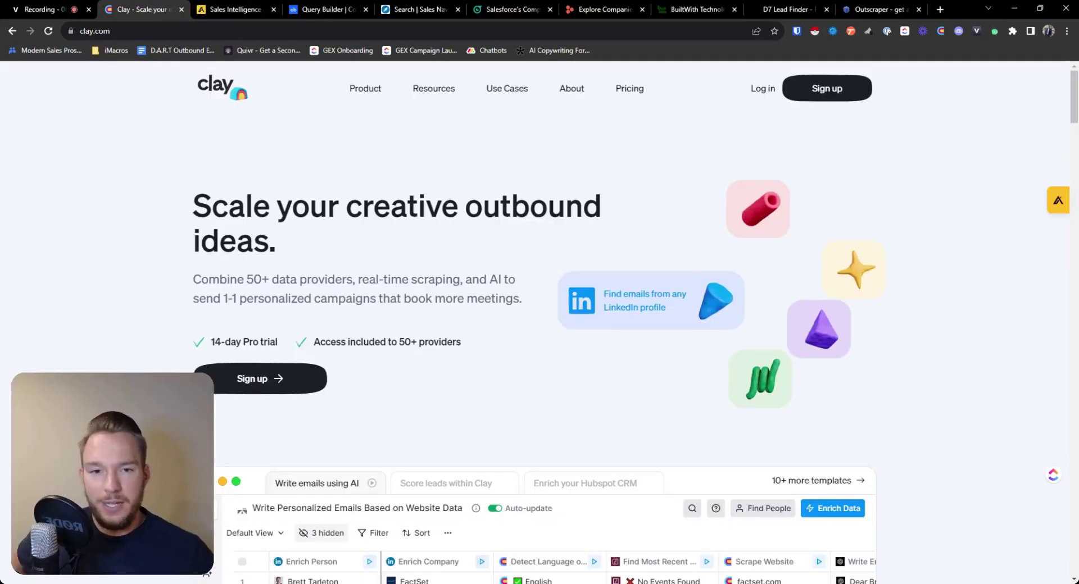
click(246, 10)
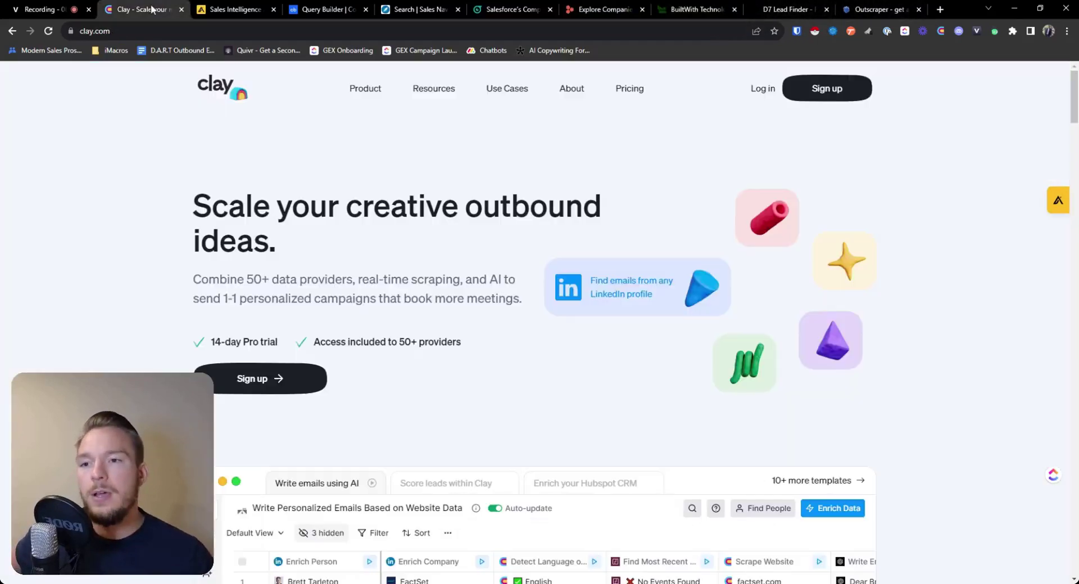
click(151, 9)
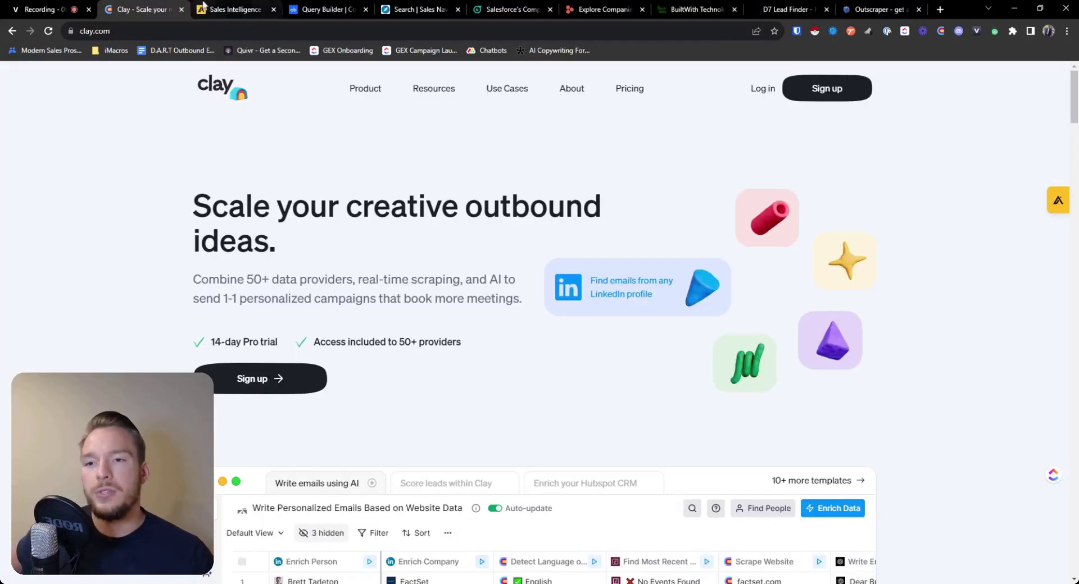
key(ctrl+Tab)
key(ctrl+shift+Tab)
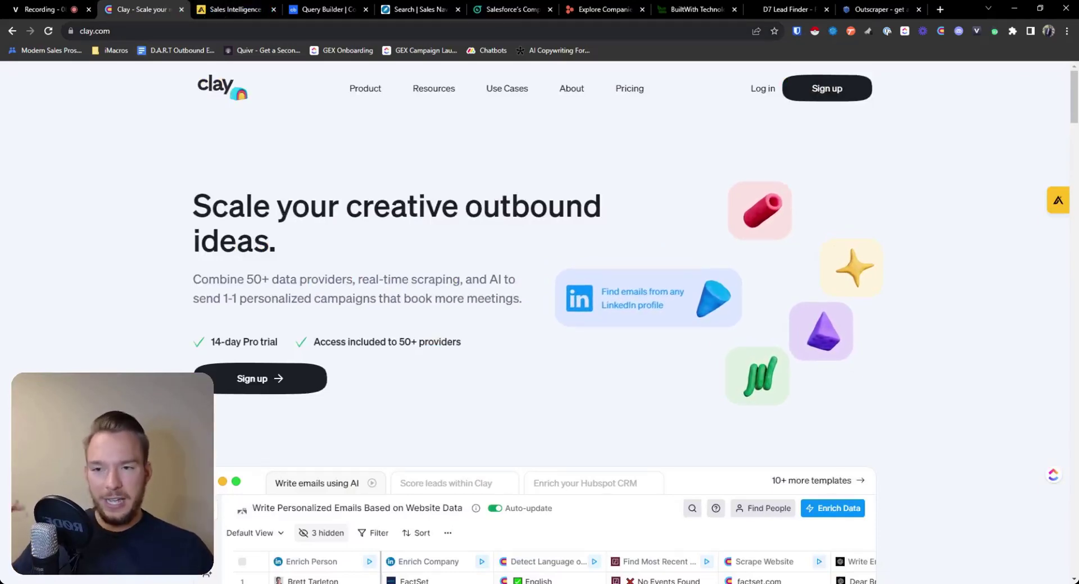
click(220, 12)
click(139, 12)
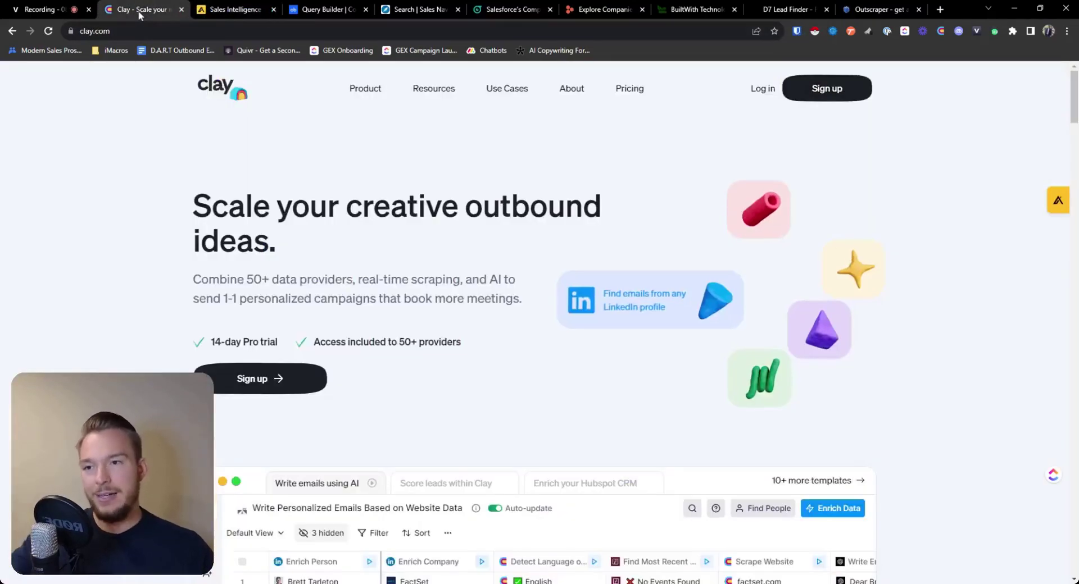